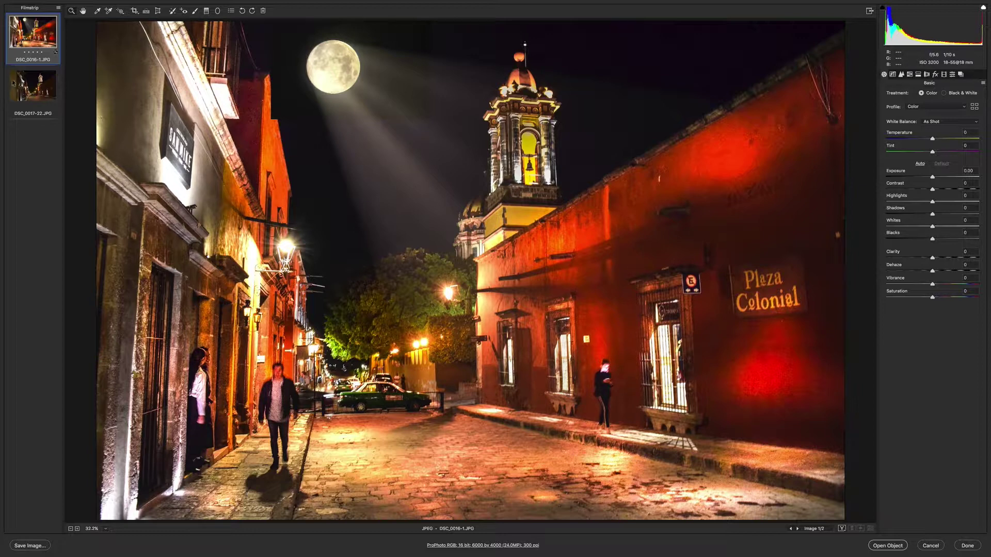
Compare the finished photo DSC_0016-1.JPG with the original night shot DSC_0017-22.JPG
{"action": "left_click", "coordinate": [33, 85]}
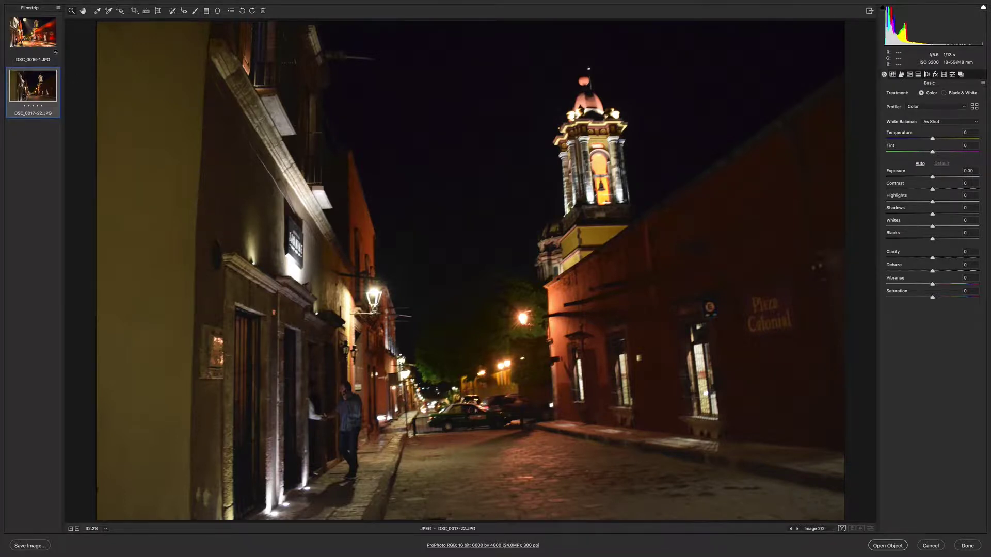
{"action": "left_click", "coordinate": [31, 37]}
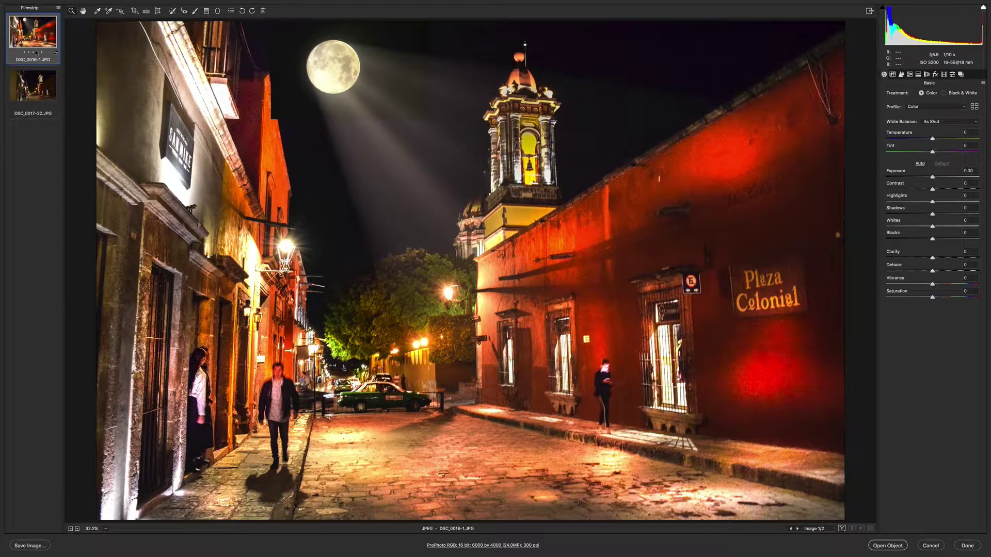
{"action": "left_click", "coordinate": [31, 83]}
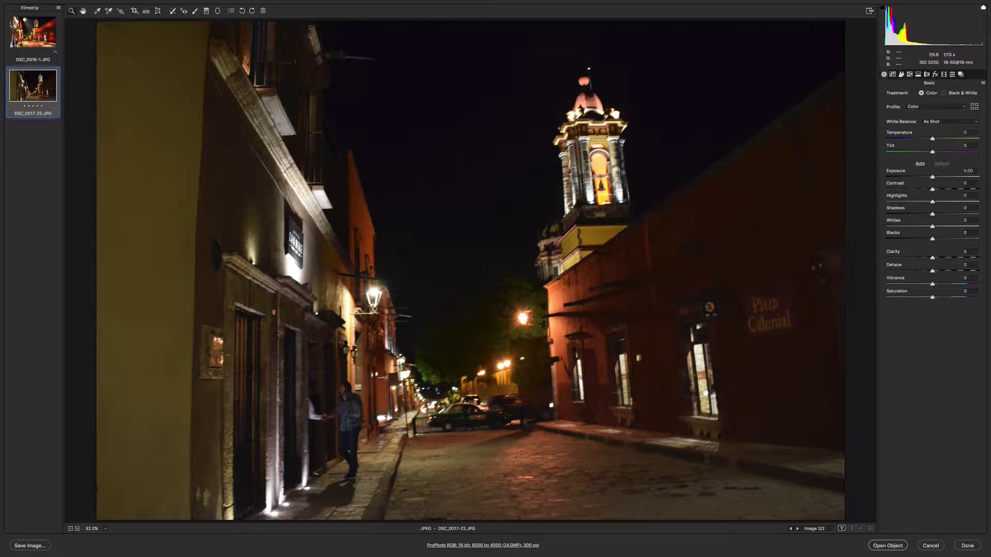
{"action": "left_click", "coordinate": [24, 38]}
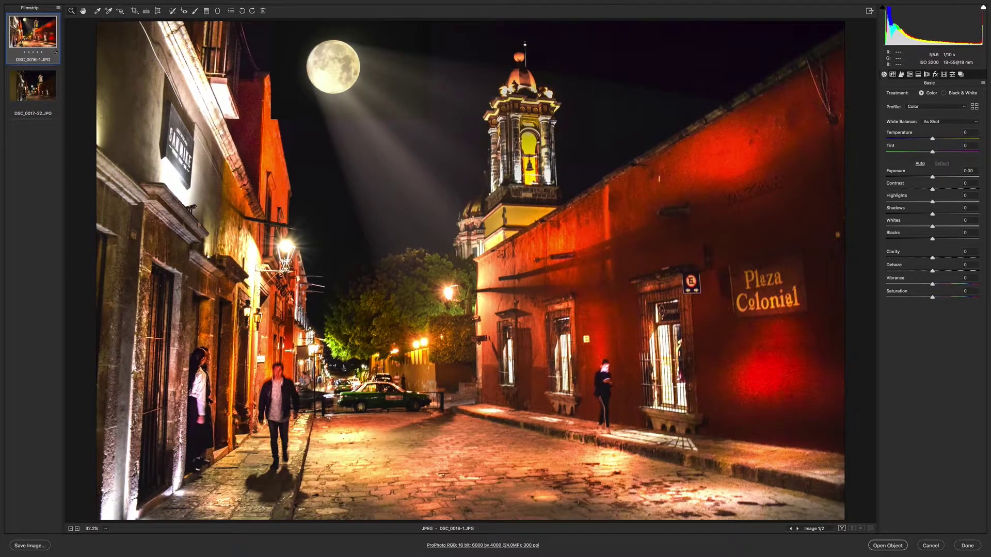
Select the original photo DSC_0017-22.JPG and straighten its perspective with the automatic Upright correction
{"action": "left_click", "coordinate": [58, 97]}
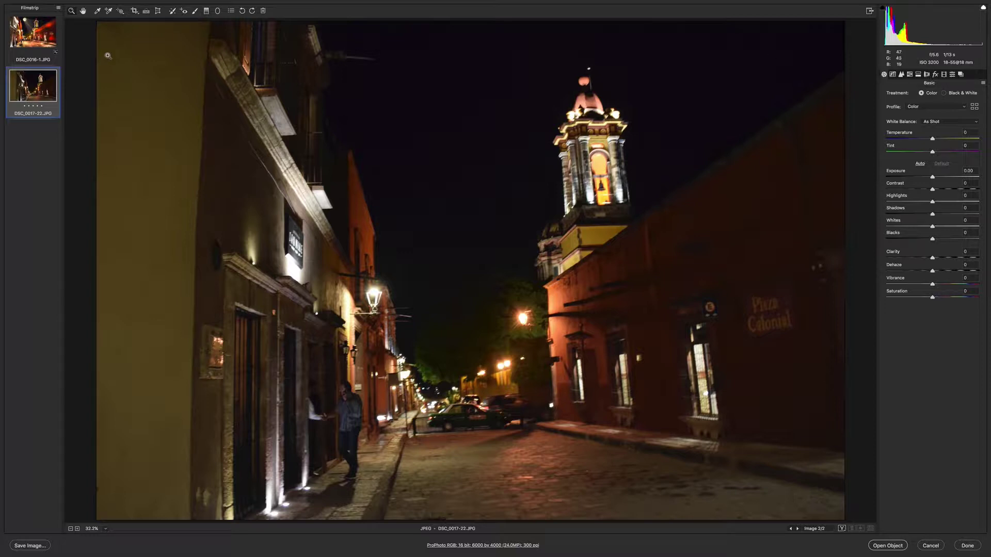
{"action": "left_click", "coordinate": [158, 11]}
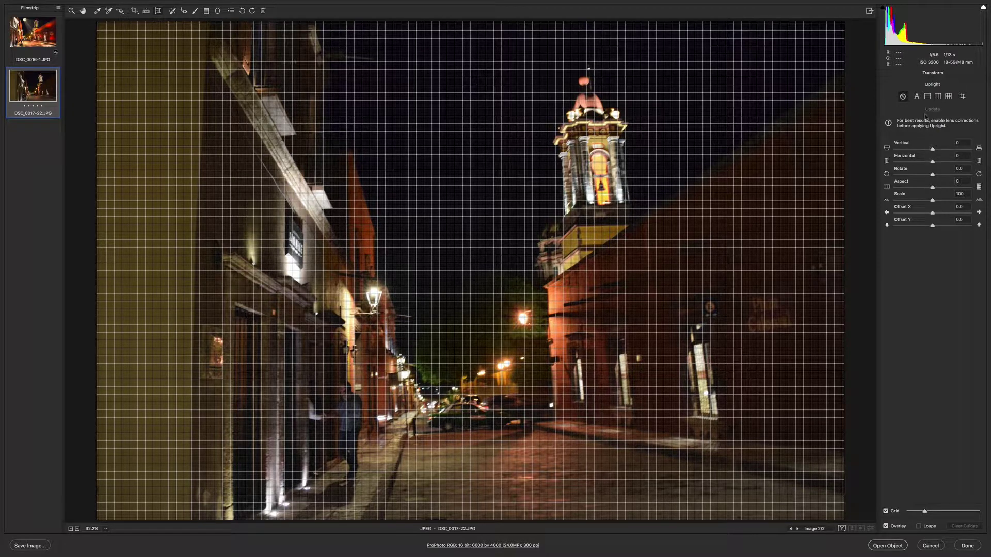
{"action": "left_click", "coordinate": [917, 97]}
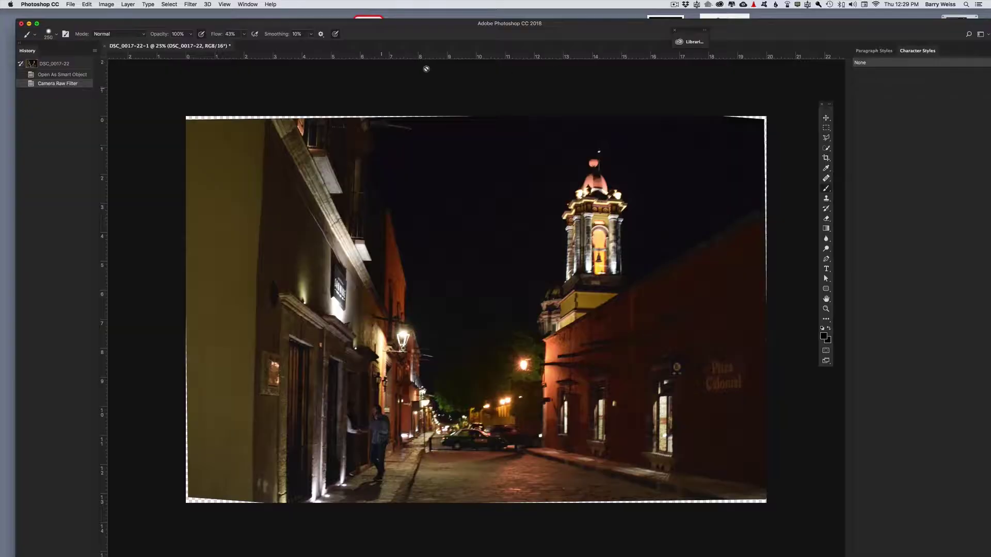
Crop the photo to remove the transparent edges and most of the plain wall along its left side
{"action": "left_click", "coordinate": [827, 159]}
{"action": "left_click_drag", "start_coordinate": [766, 501], "coordinate": [760, 495]}
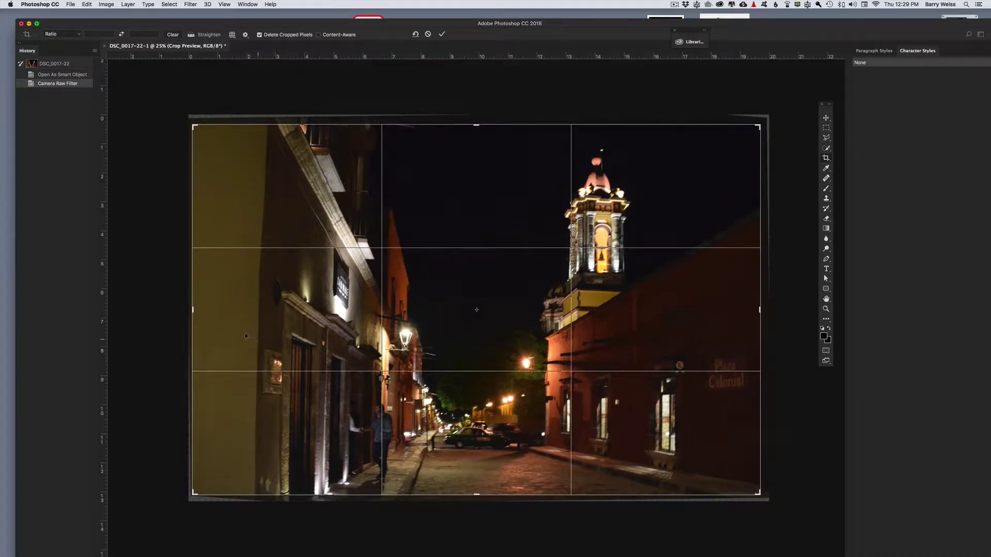
{"action": "left_click_drag", "start_coordinate": [193, 311], "coordinate": [225, 311]}
{"action": "key", "text": "super+r"}
{"action": "key", "text": "Return"}
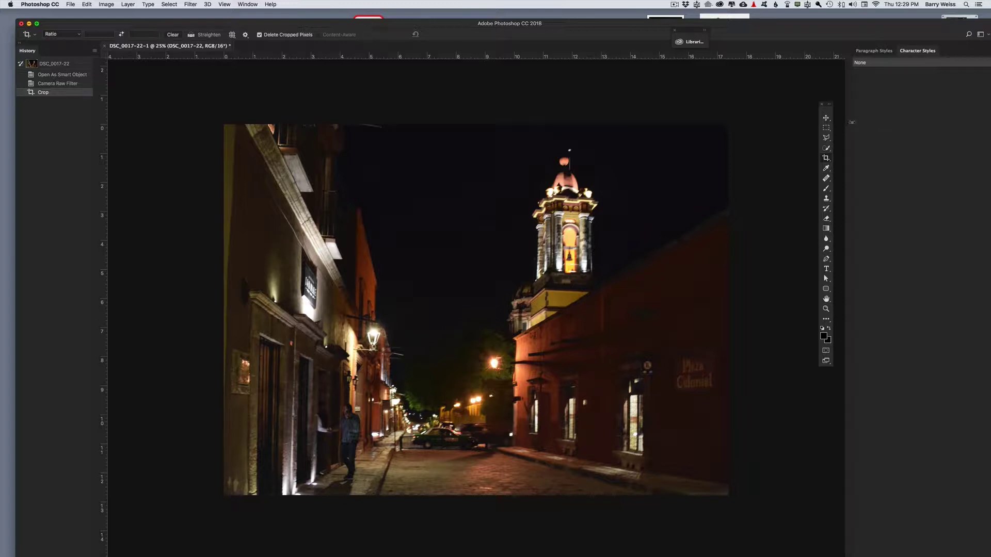
Apply the Camera Raw Filter with Exposure +0.55, Contrast +18, Highlights -26 and Shadows +44
{"action": "left_click", "coordinate": [190, 5]}
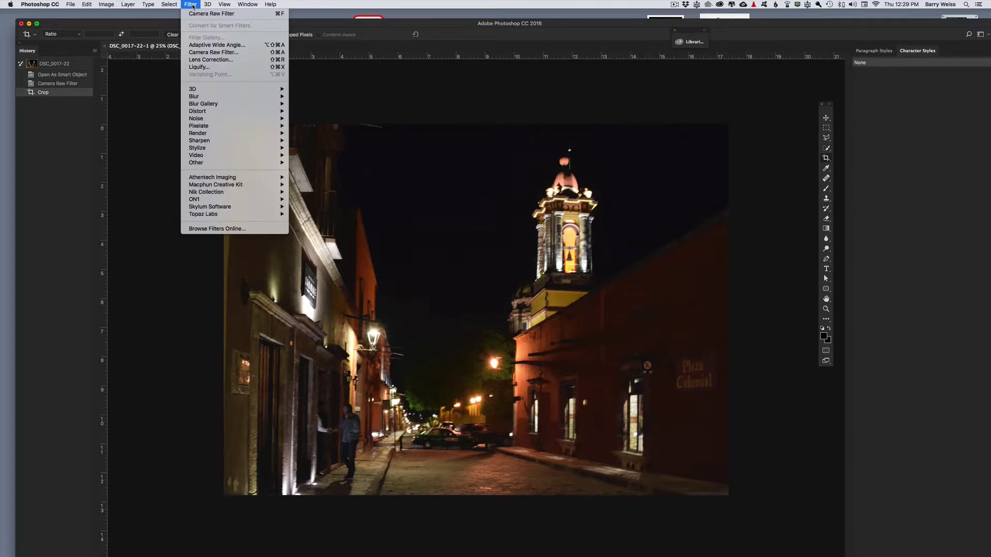
{"action": "mouse_move", "coordinate": [206, 138]}
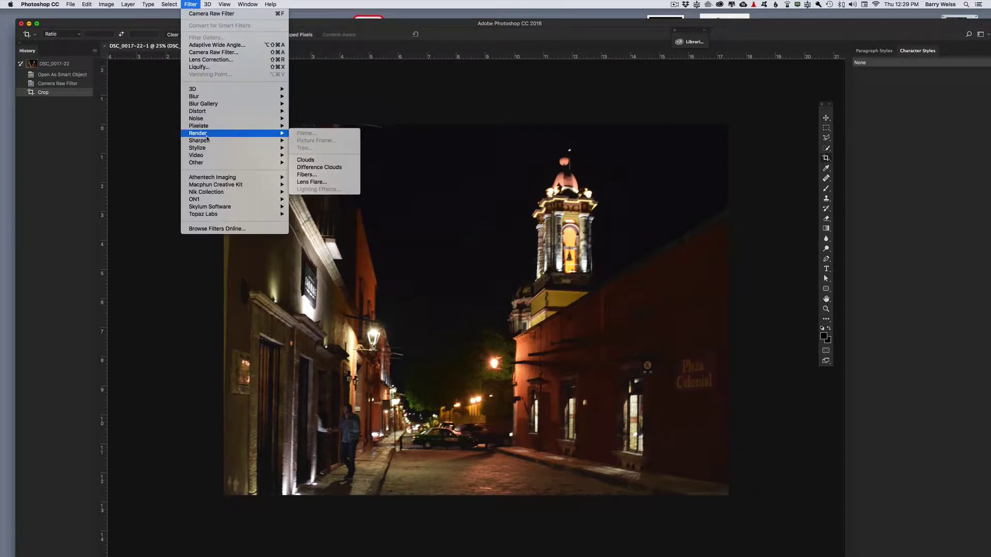
{"action": "left_click", "coordinate": [214, 53]}
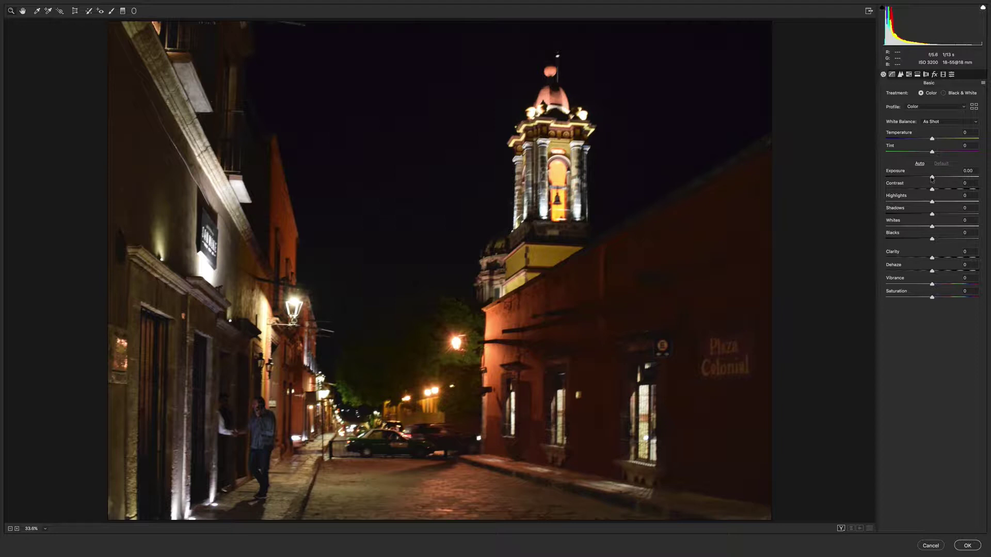
{"action": "left_click_drag", "start_coordinate": [932, 178], "coordinate": [920, 202]}
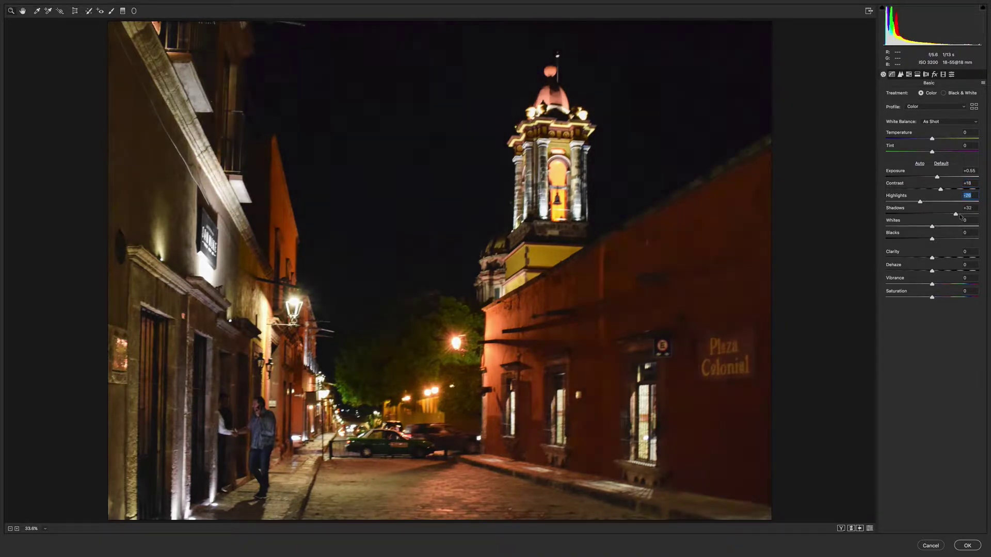
{"action": "mouse_move", "coordinate": [934, 218]}
{"action": "left_mouse_down"}
{"action": "mouse_move", "coordinate": [958, 215]}
{"action": "mouse_move", "coordinate": [921, 220]}
{"action": "mouse_move", "coordinate": [914, 232]}
{"action": "mouse_move", "coordinate": [964, 213]}
{"action": "mouse_move", "coordinate": [953, 213]}
{"action": "left_mouse_up"}
{"action": "left_click", "coordinate": [926, 214]}
Set Whites to +12, Blacks to -17, Clarity to +10 and Saturation to +10
{"action": "mouse_move", "coordinate": [932, 227]}
{"action": "left_mouse_down"}
{"action": "mouse_move", "coordinate": [942, 230]}
{"action": "mouse_move", "coordinate": [928, 241]}
{"action": "left_mouse_up"}
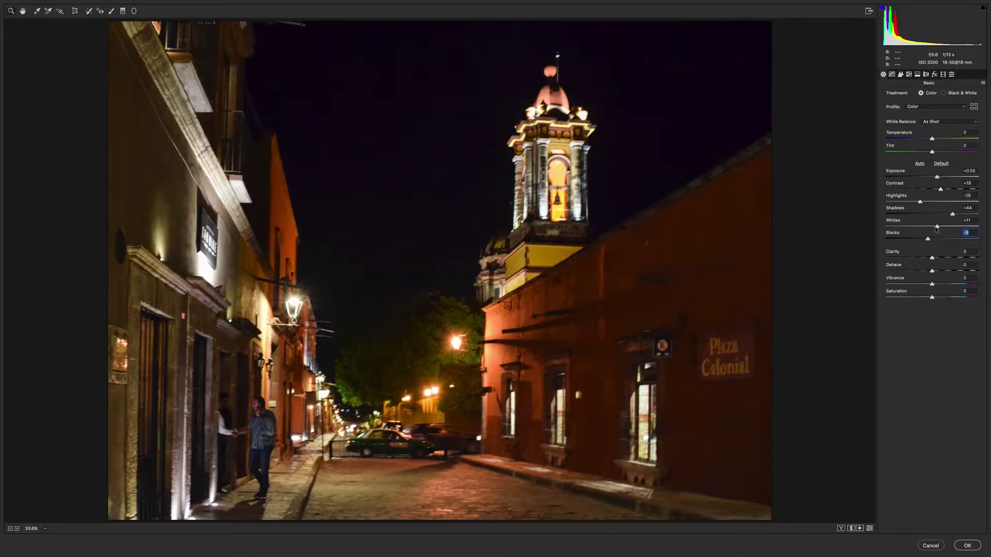
{"action": "left_click", "coordinate": [938, 228], "text": "alt"}
{"action": "mouse_move", "coordinate": [937, 229]}
{"action": "left_mouse_down"}
{"action": "mouse_move", "coordinate": [949, 228]}
{"action": "mouse_move", "coordinate": [925, 243]}
{"action": "left_mouse_up"}
{"action": "left_click_drag", "start_coordinate": [934, 260], "coordinate": [937, 259]}
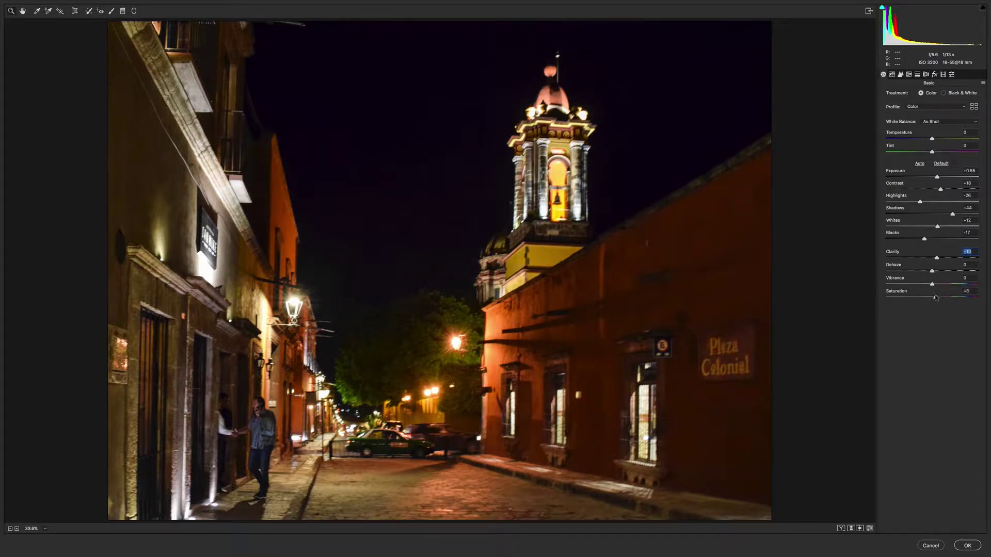
{"action": "left_click_drag", "start_coordinate": [932, 298], "coordinate": [937, 298]}
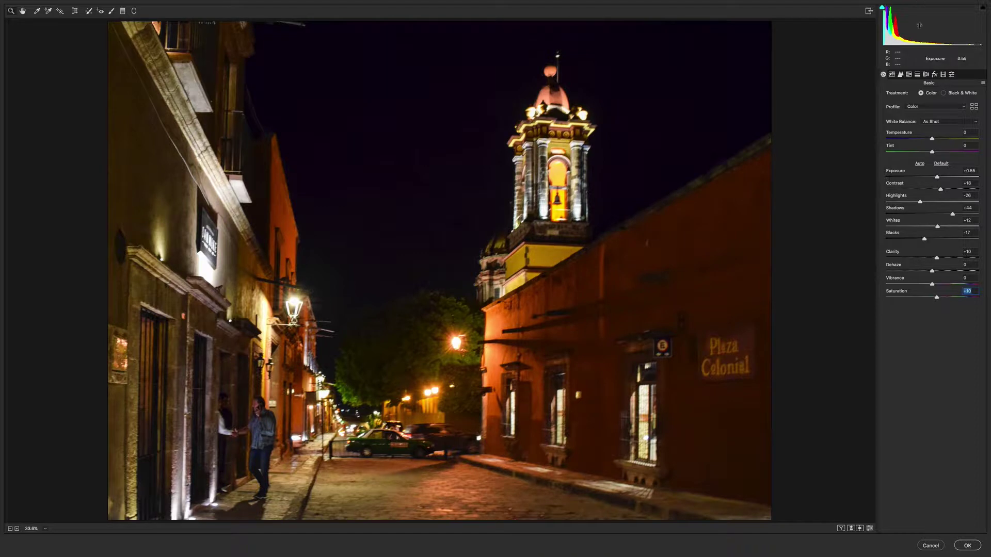
Add a wide radial filter on the red wall just below the roofline, with Whites +12 and Exposure +1.70
{"action": "left_click", "coordinate": [134, 12]}
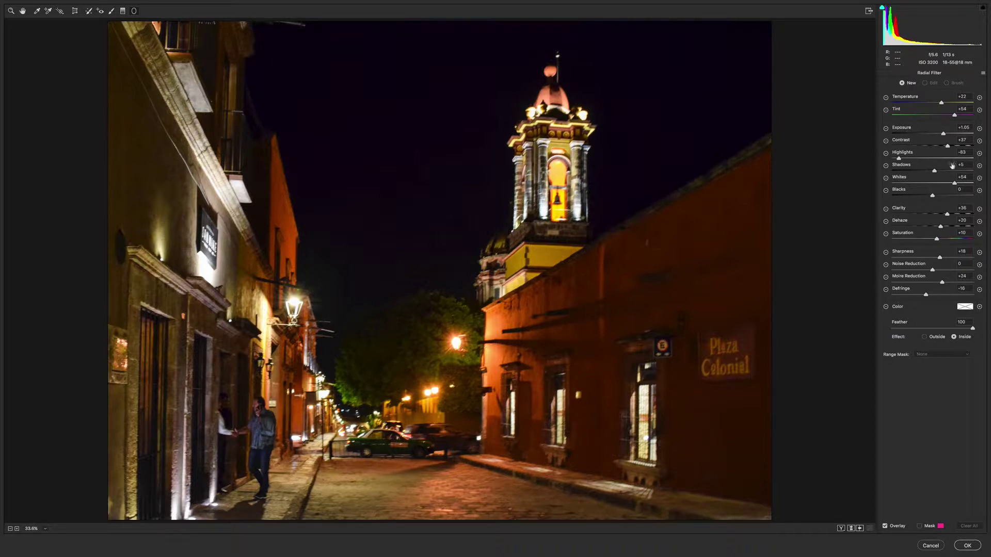
{"action": "left_click_drag", "start_coordinate": [944, 135], "coordinate": [948, 137]}
{"action": "left_click", "coordinate": [948, 136]}
{"action": "left_click_drag", "start_coordinate": [954, 185], "coordinate": [938, 184]}
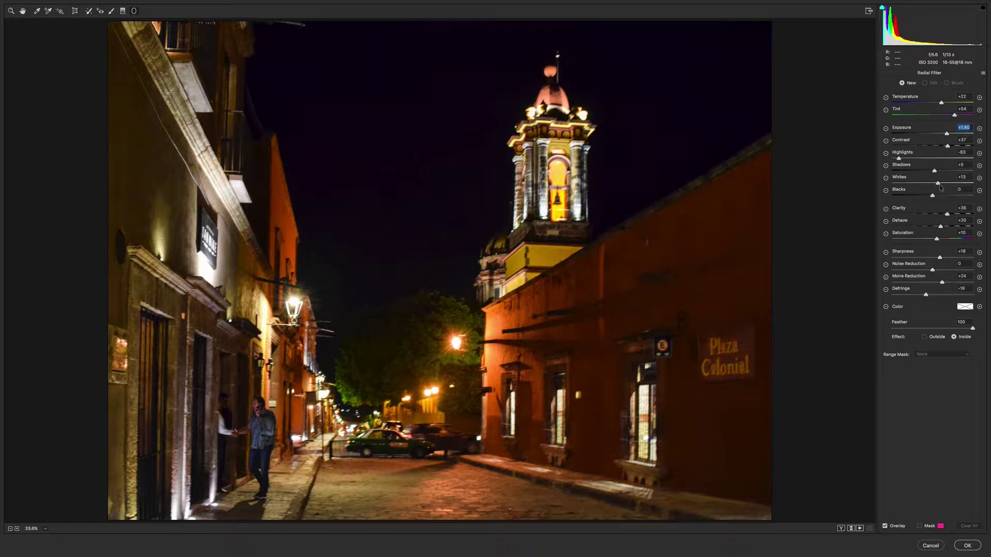
{"action": "left_click", "coordinate": [949, 134]}
{"action": "left_click_drag", "start_coordinate": [949, 134], "coordinate": [962, 133]}
{"action": "left_click_drag", "start_coordinate": [663, 236], "coordinate": [738, 257]}
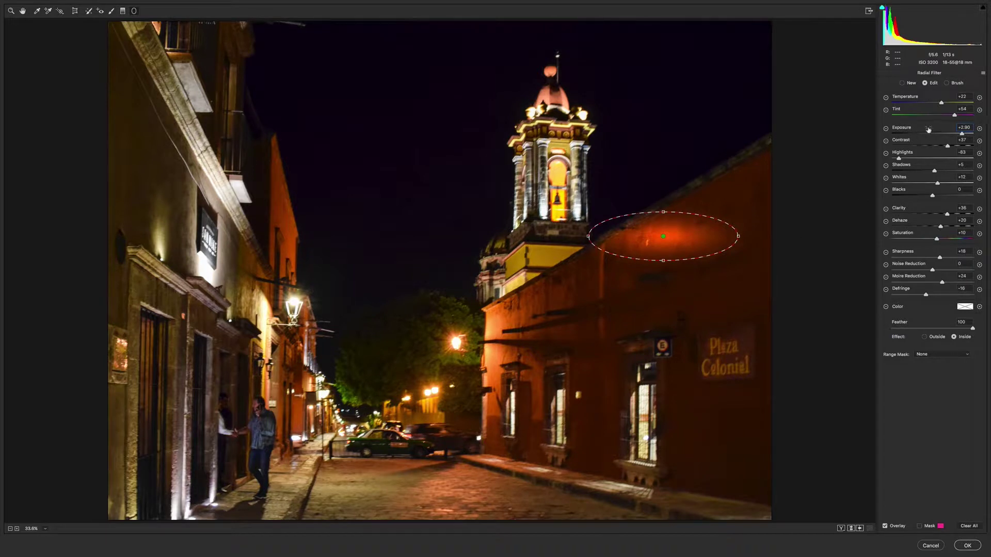
{"action": "left_click_drag", "start_coordinate": [962, 134], "coordinate": [950, 134]}
Add more radial filters on the upper red wall, over the Plaza Colonial sign and on the wall below it
{"action": "left_click_drag", "start_coordinate": [710, 277], "coordinate": [744, 301]}
{"action": "left_click_drag", "start_coordinate": [619, 280], "coordinate": [667, 302]}
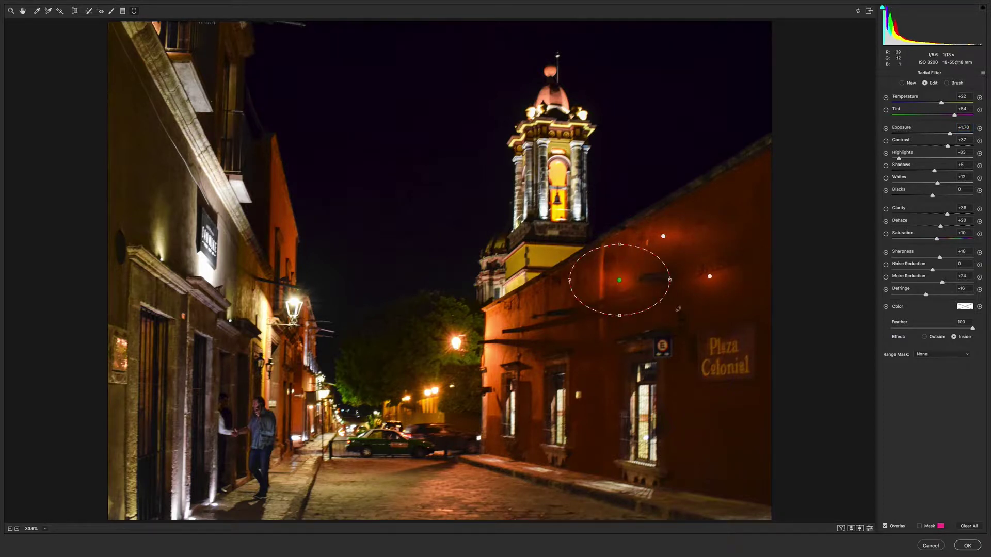
{"action": "left_click_drag", "start_coordinate": [701, 387], "coordinate": [759, 371]}
{"action": "left_click_drag", "start_coordinate": [703, 436], "coordinate": [733, 429]}
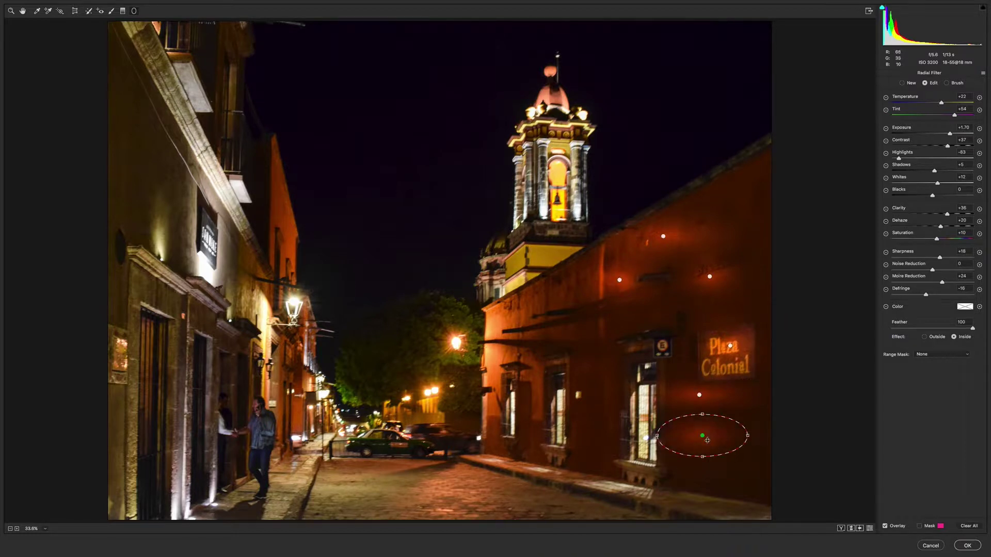
Reduce the Exposure of the Plaza Colonial sign's radial filter to +0.70 and of the topmost wall filter to +1.15
{"action": "left_click", "coordinate": [730, 347]}
{"action": "left_click_drag", "start_coordinate": [949, 137], "coordinate": [939, 135]}
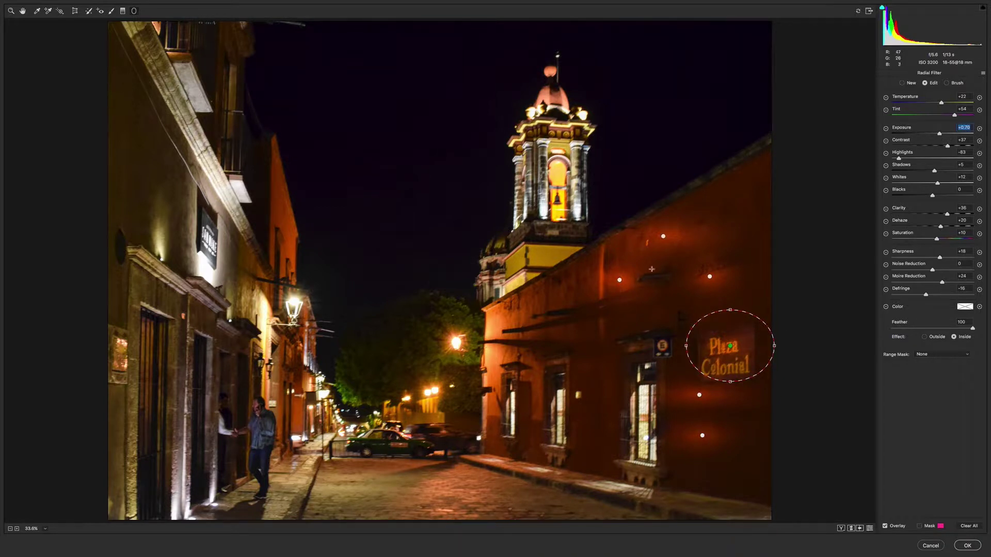
{"action": "left_click", "coordinate": [620, 280]}
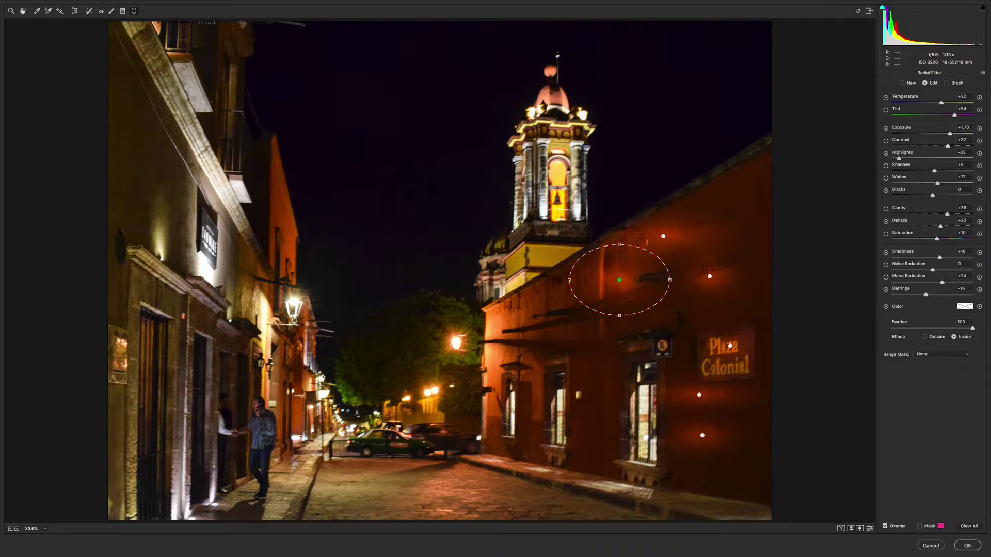
{"action": "left_click_drag", "start_coordinate": [948, 134], "coordinate": [947, 135]}
{"action": "left_click", "coordinate": [665, 240]}
{"action": "left_click", "coordinate": [664, 237]}
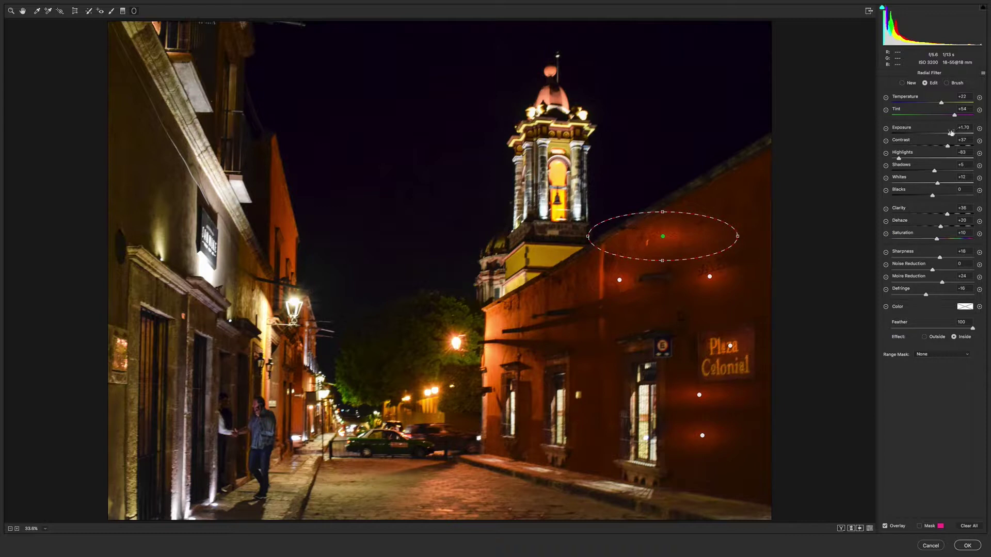
{"action": "left_click_drag", "start_coordinate": [947, 136], "coordinate": [941, 139]}
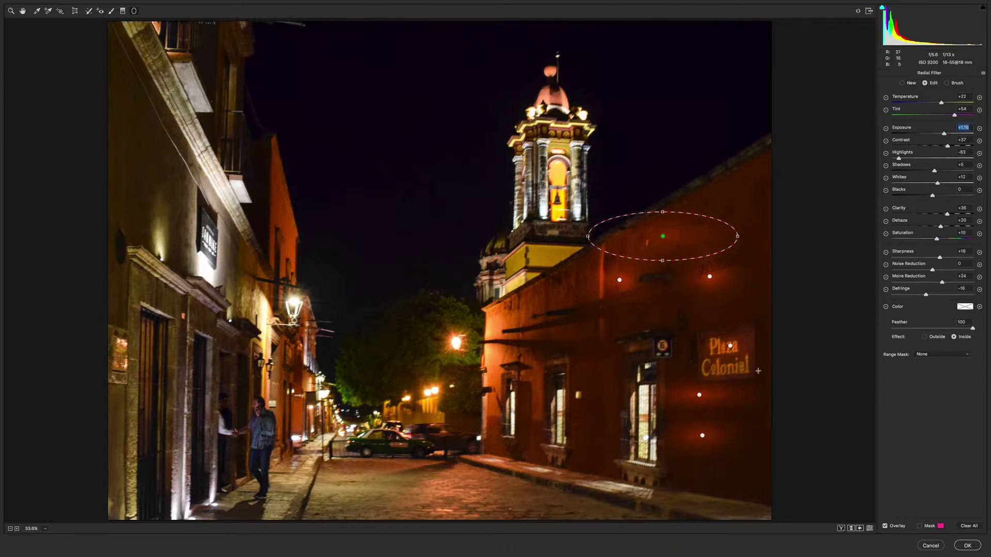
Add a tall radial filter with Contrast +24 on the red wall between the windows and widen it
{"action": "left_click", "coordinate": [902, 83]}
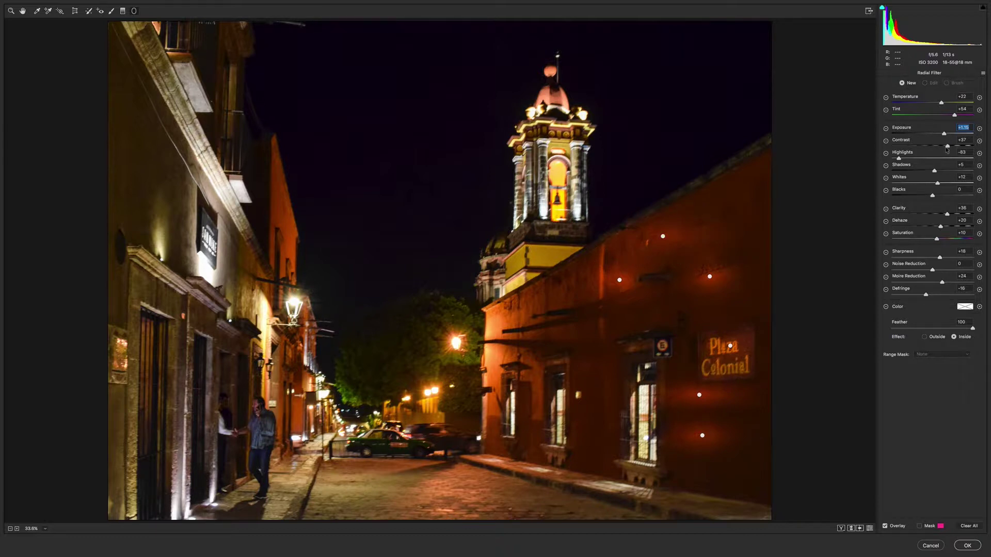
{"action": "left_click_drag", "start_coordinate": [948, 147], "coordinate": [942, 147]}
{"action": "left_click_drag", "start_coordinate": [605, 364], "coordinate": [599, 423]}
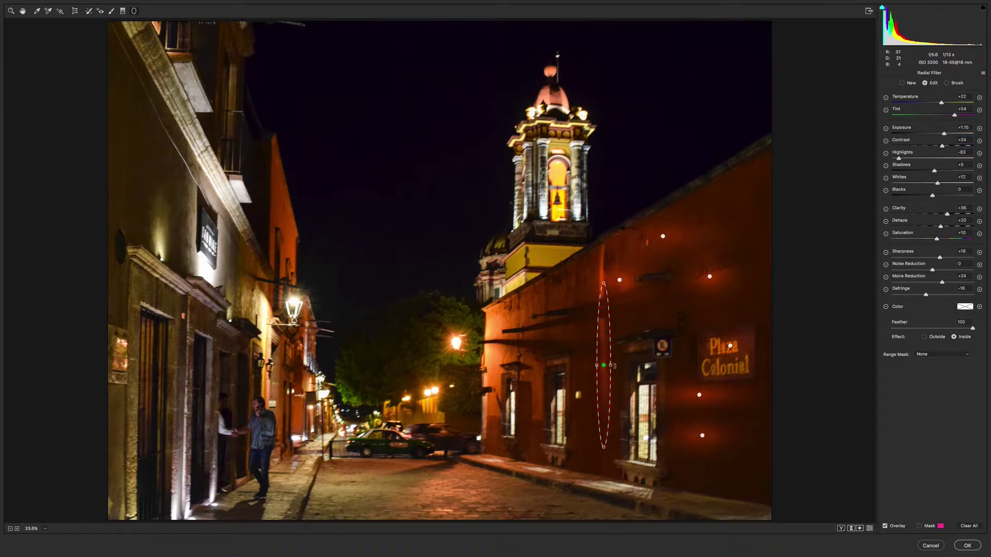
{"action": "left_click_drag", "start_coordinate": [611, 366], "coordinate": [626, 365]}
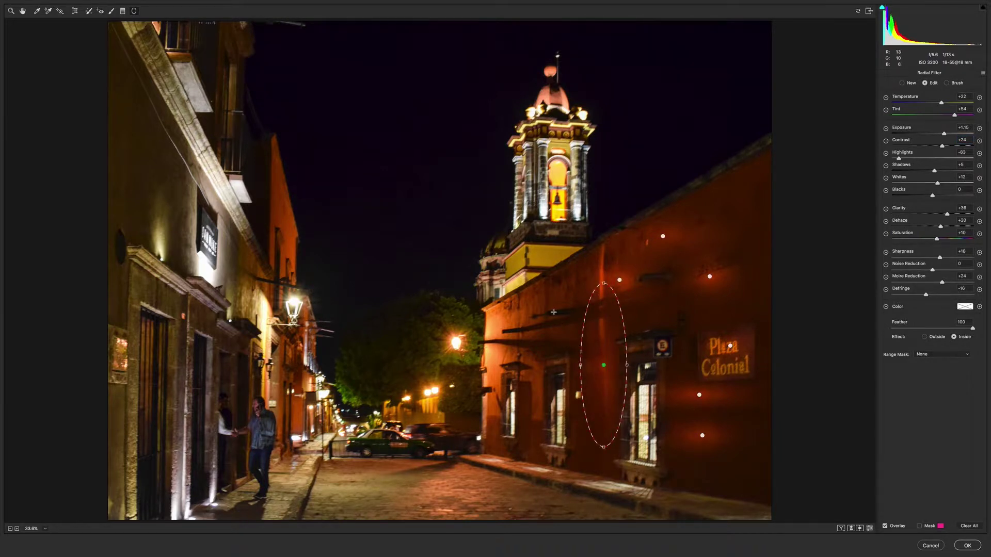
Scatter further radial filters across the red wall, around the windows, along its base and beneath the roofline
{"action": "left_click_drag", "start_coordinate": [554, 313], "coordinate": [581, 346]}
{"action": "left_click_drag", "start_coordinate": [578, 431], "coordinate": [584, 446]}
{"action": "left_click_drag", "start_coordinate": [683, 456], "coordinate": [764, 498]}
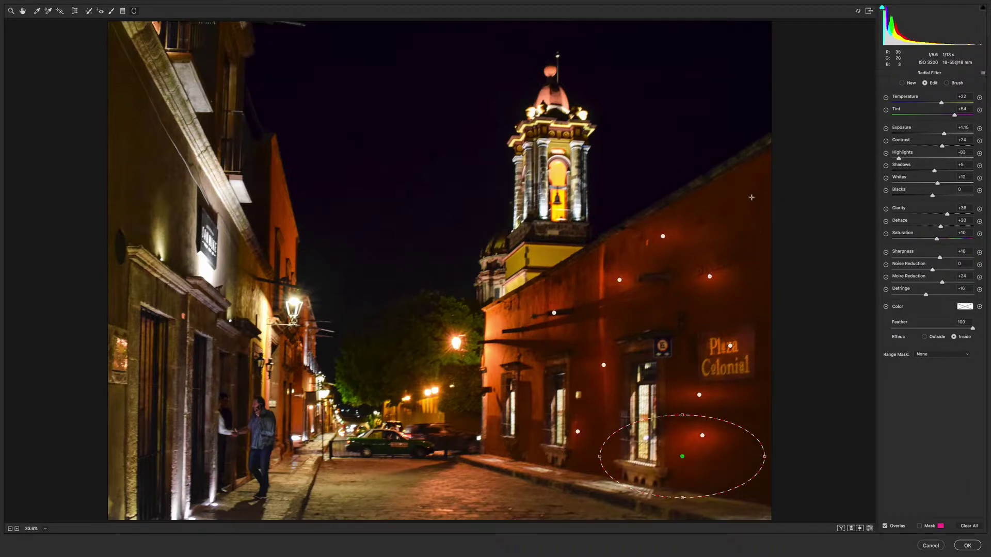
{"action": "left_click_drag", "start_coordinate": [754, 190], "coordinate": [774, 243]}
{"action": "left_click_drag", "start_coordinate": [524, 397], "coordinate": [531, 466]}
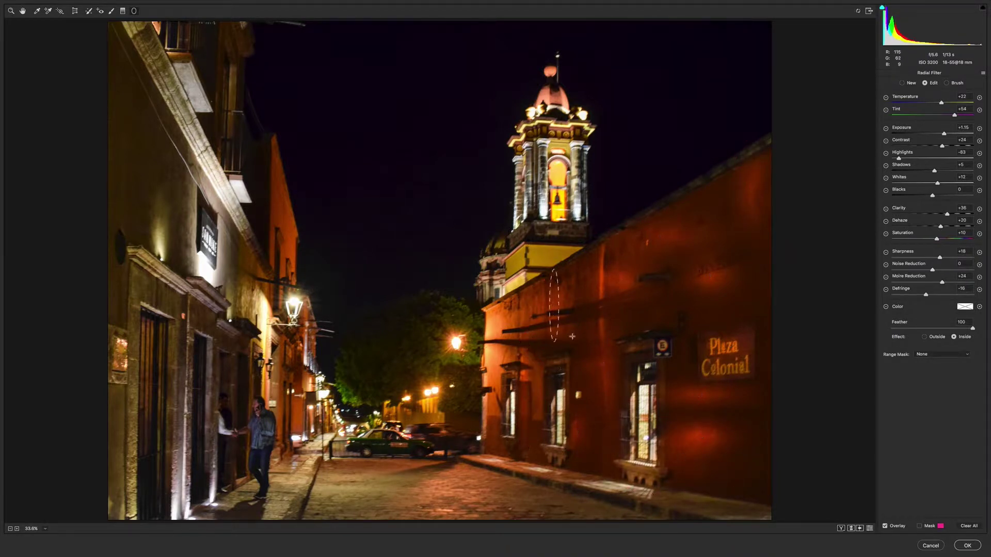
{"action": "left_click_drag", "start_coordinate": [554, 305], "coordinate": [573, 336]}
{"action": "mouse_move", "coordinate": [563, 413]}
{"action": "left_mouse_down"}
{"action": "mouse_move", "coordinate": [568, 449]}
{"action": "mouse_move", "coordinate": [607, 469]}
{"action": "left_mouse_up"}
{"action": "left_click_drag", "start_coordinate": [648, 307], "coordinate": [667, 336]}
{"action": "left_click_drag", "start_coordinate": [575, 300], "coordinate": [619, 339]}
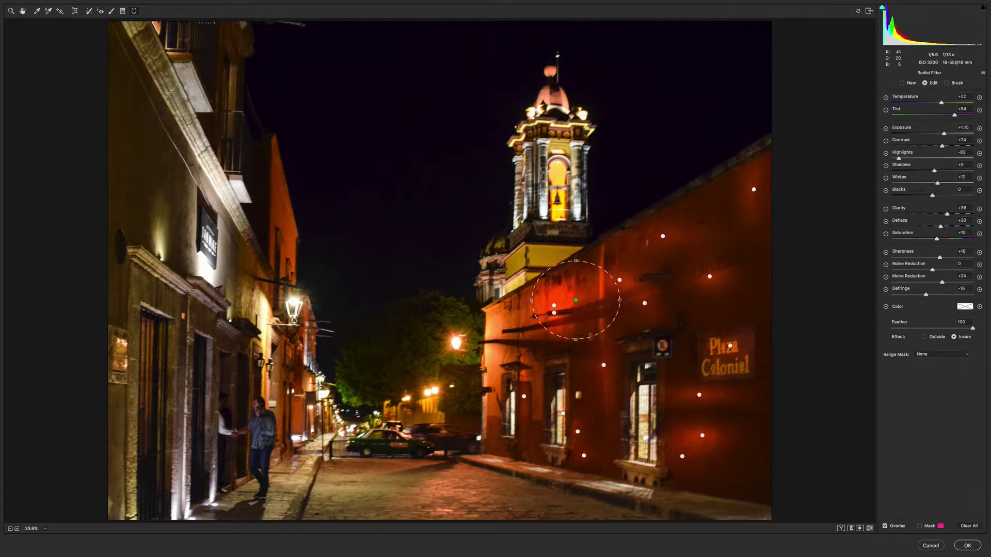
{"action": "left_click_drag", "start_coordinate": [643, 269], "coordinate": [691, 301]}
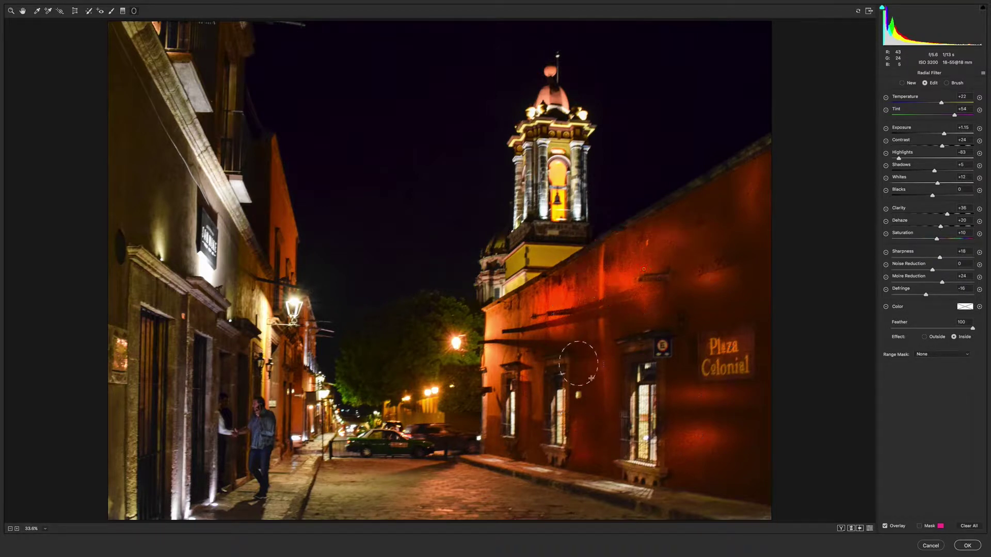
{"action": "left_click_drag", "start_coordinate": [579, 364], "coordinate": [599, 387]}
Add a large, slightly rotated radial filter over the wall's lower right end and set its Exposure to +0.30
{"action": "left_click_drag", "start_coordinate": [737, 436], "coordinate": [823, 493]}
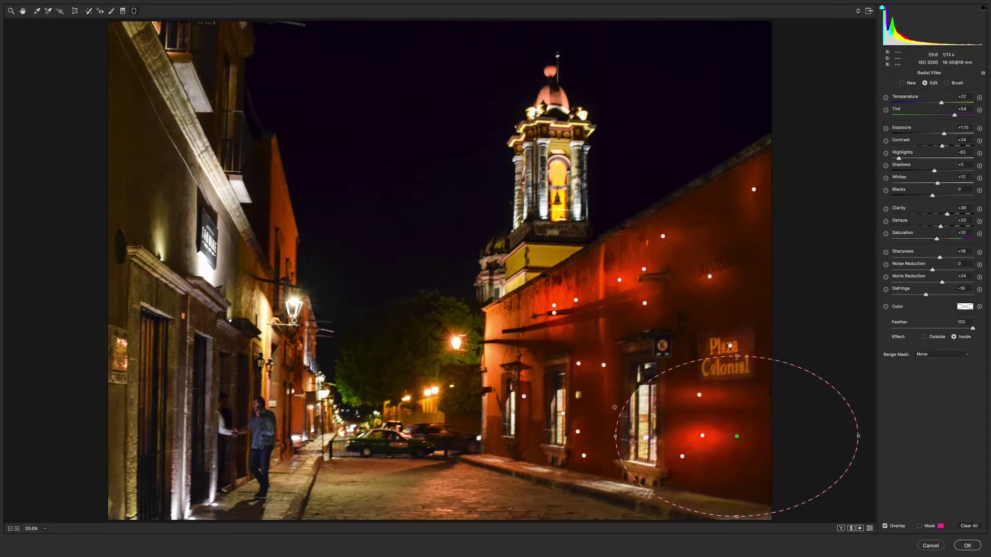
{"action": "left_click_drag", "start_coordinate": [616, 393], "coordinate": [615, 399]}
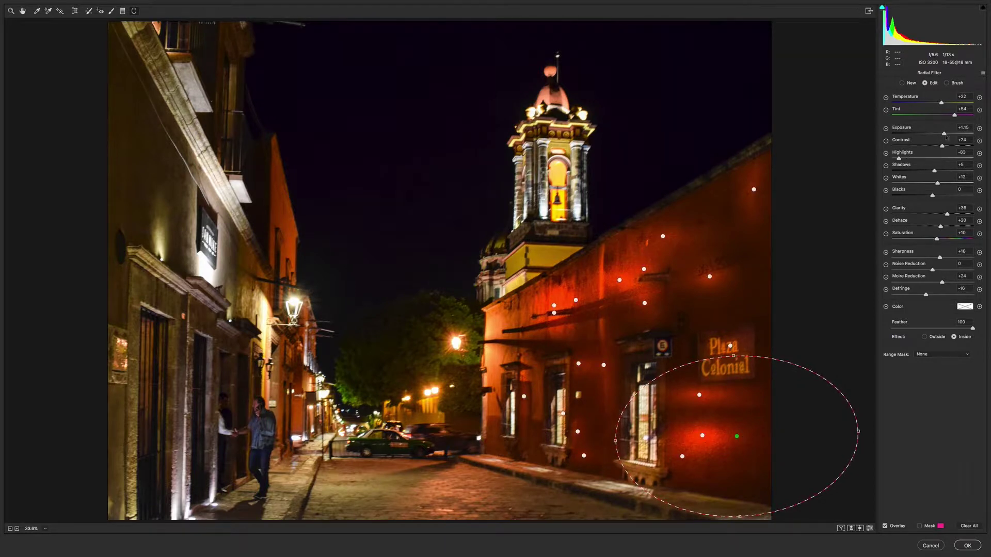
{"action": "left_click_drag", "start_coordinate": [945, 134], "coordinate": [936, 134]}
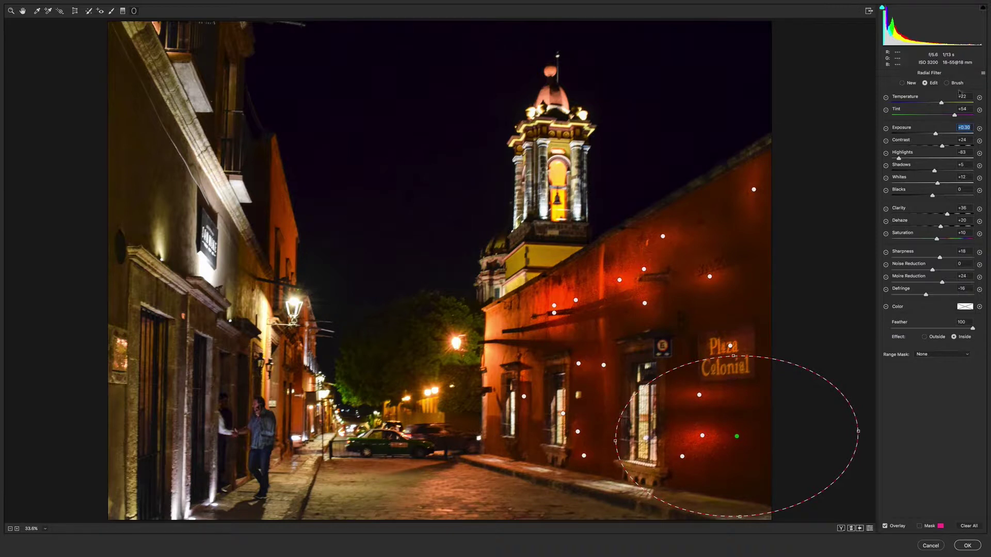
Add a tall radial filter with Temperature +67 and reduced Tint over the nearest doorway of the yellow facade; set its Exposure to +1.55
{"action": "left_click", "coordinate": [902, 84]}
{"action": "mouse_move", "coordinate": [955, 115]}
{"action": "left_mouse_down"}
{"action": "mouse_move", "coordinate": [936, 115]}
{"action": "mouse_move", "coordinate": [960, 103]}
{"action": "left_mouse_up"}
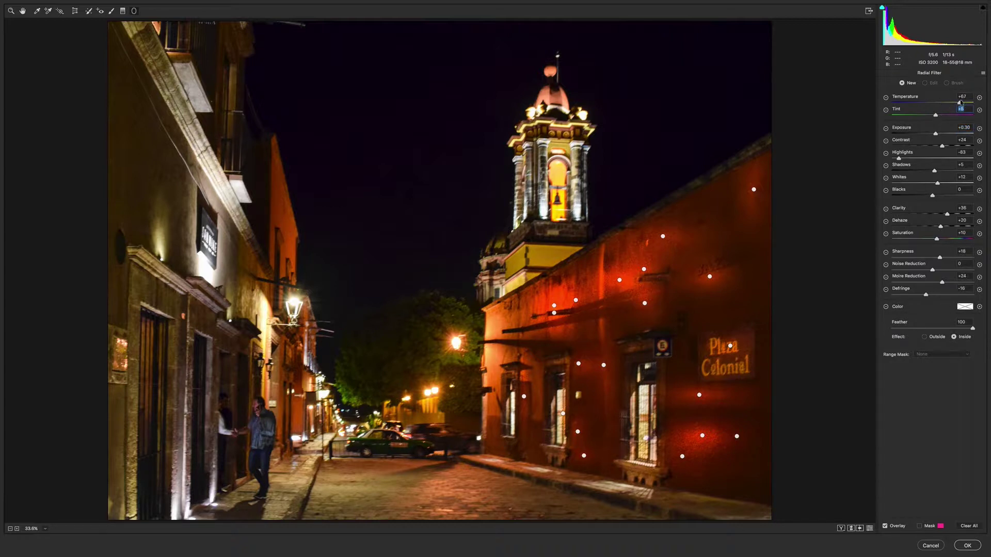
{"action": "left_click_drag", "start_coordinate": [150, 353], "coordinate": [153, 485]}
{"action": "left_click_drag", "start_coordinate": [153, 433], "coordinate": [150, 481]}
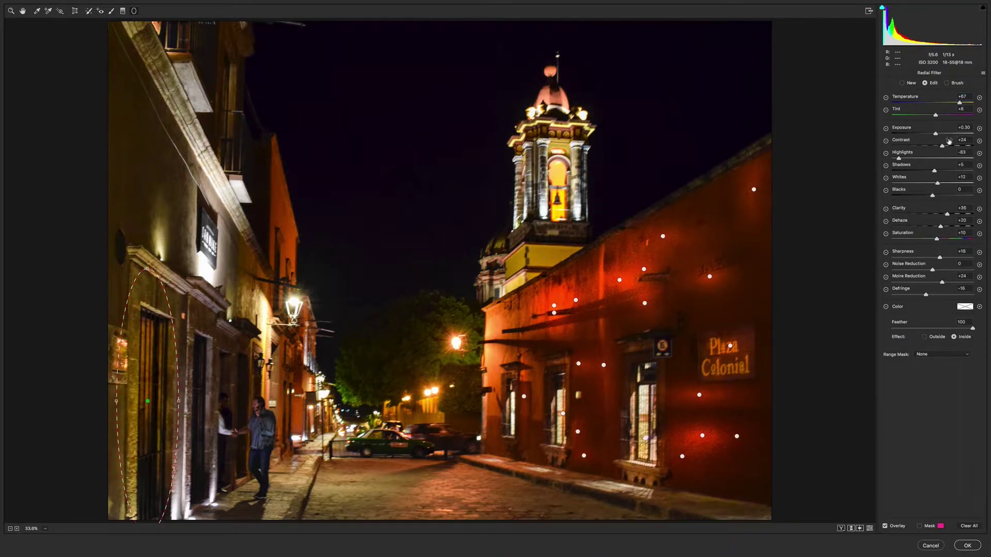
{"action": "left_click_drag", "start_coordinate": [936, 133], "coordinate": [949, 134]}
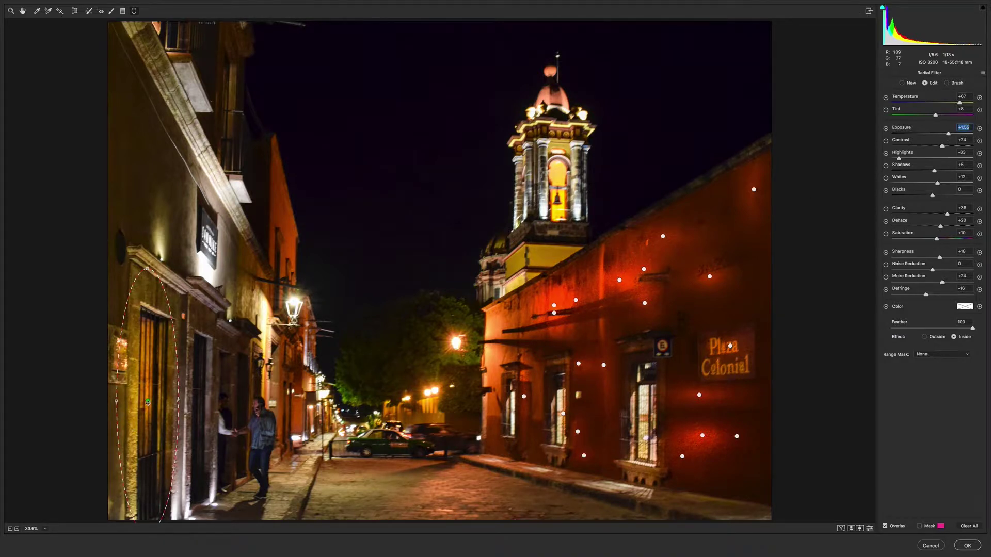
Duplicate the doorway's radial filter and move the copy onto the second doorway
{"action": "right_click", "coordinate": [147, 402]}
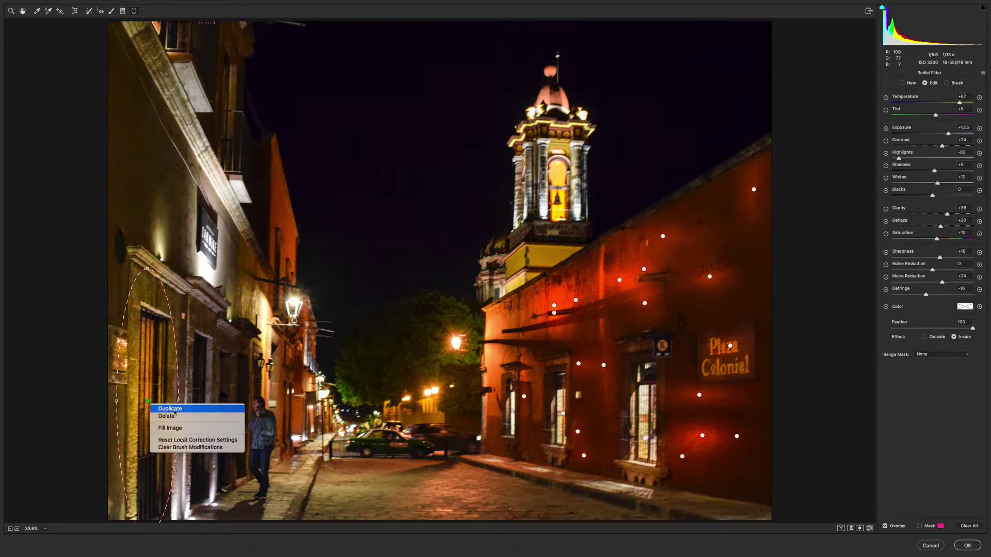
{"action": "left_click", "coordinate": [170, 411]}
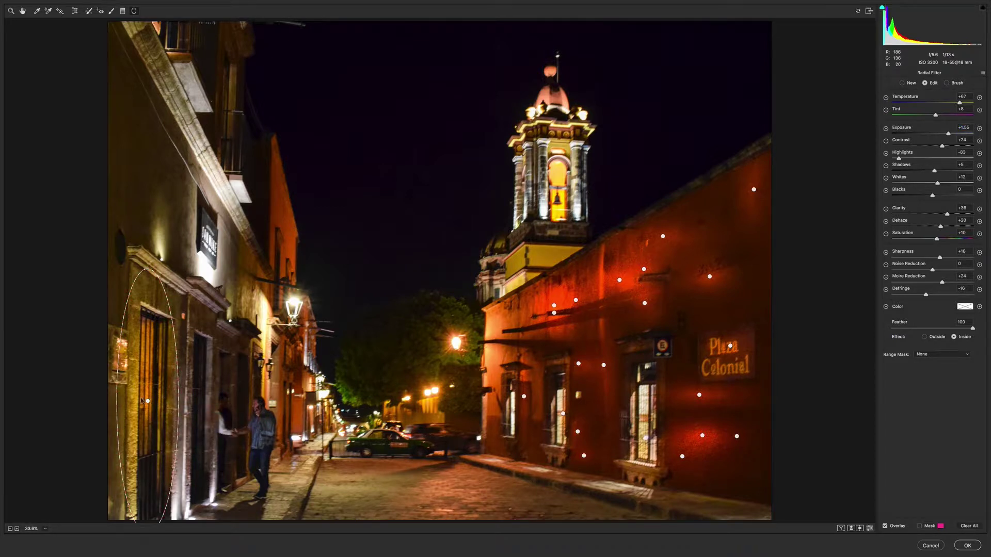
{"action": "left_click", "coordinate": [148, 402]}
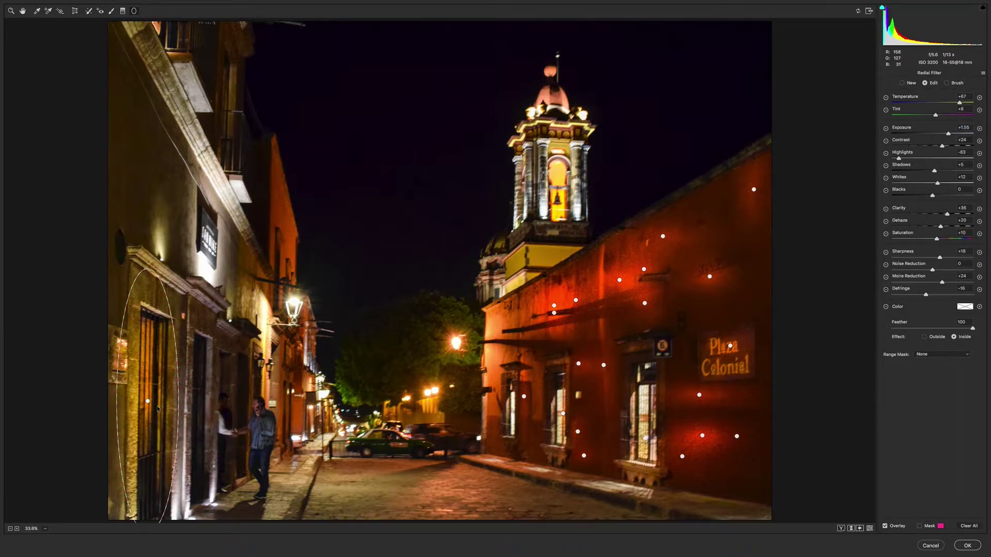
{"action": "left_click_drag", "start_coordinate": [148, 403], "coordinate": [199, 407]}
Duplicate the radial filter onto the man standing in the doorway, shrink it around him and set its Exposure to +3.10
{"action": "right_click", "coordinate": [198, 406]}
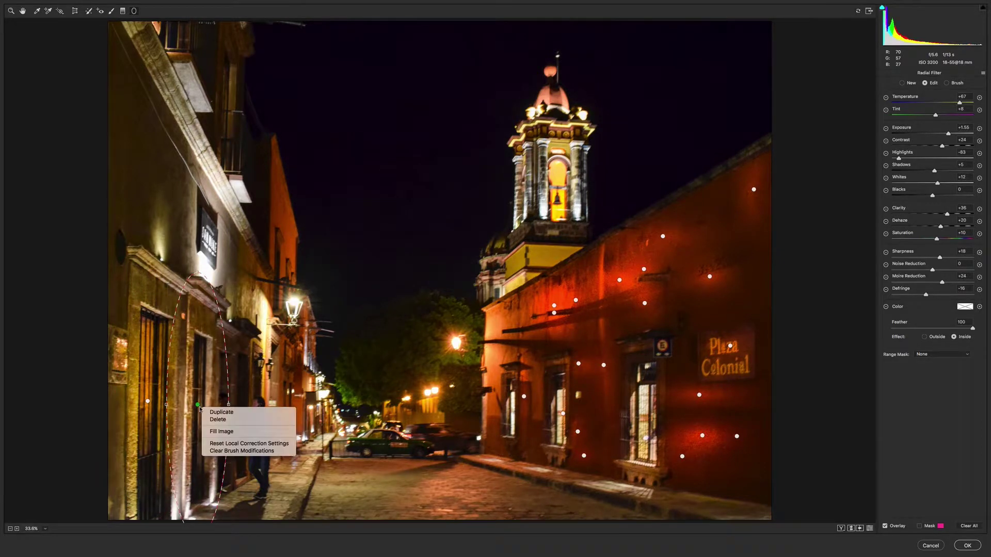
{"action": "left_click", "coordinate": [206, 411]}
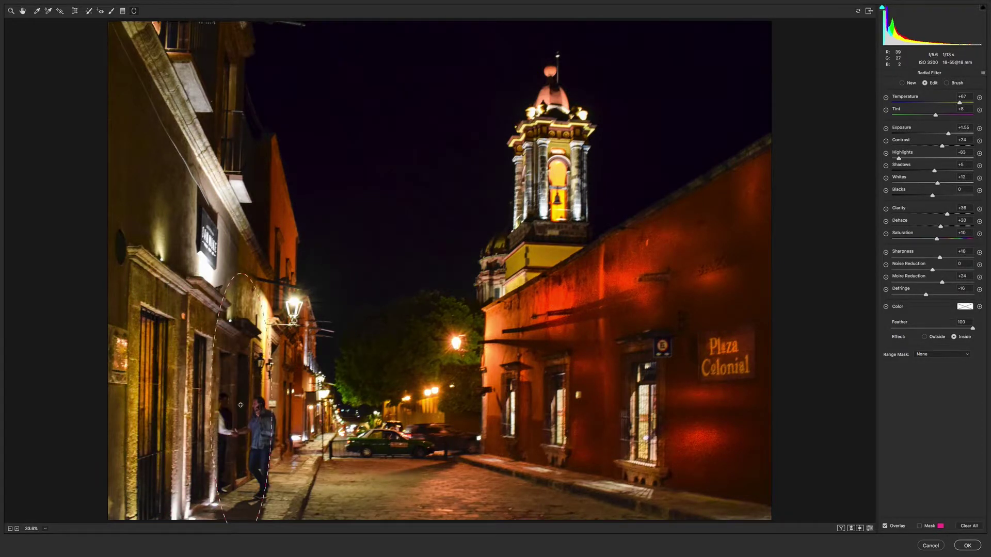
{"action": "left_click_drag", "start_coordinate": [197, 406], "coordinate": [241, 404]}
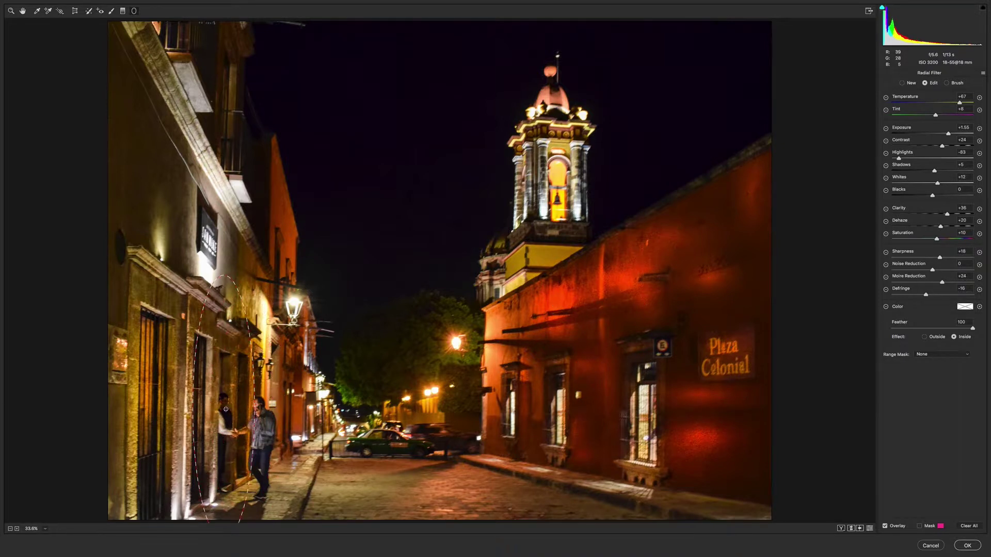
{"action": "left_click_drag", "start_coordinate": [243, 406], "coordinate": [223, 408]}
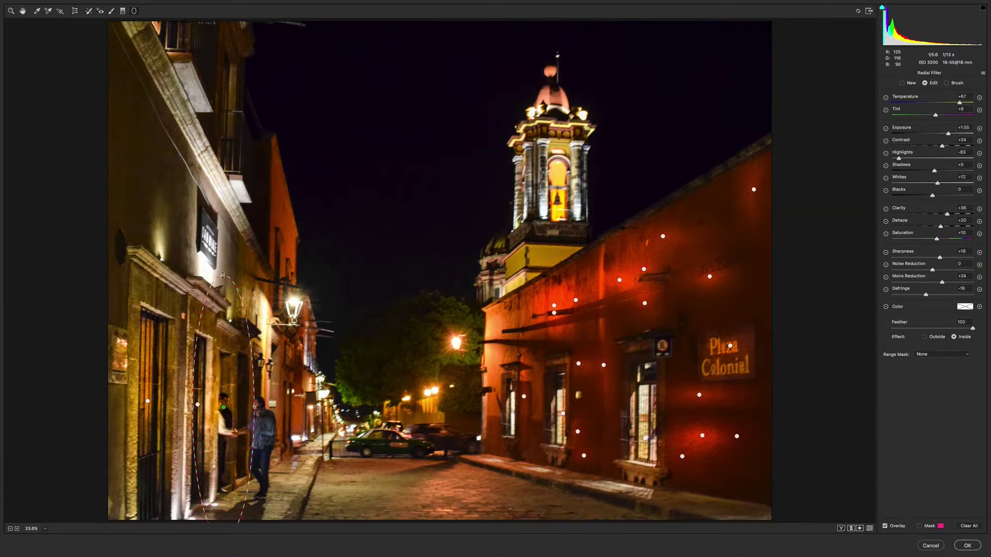
{"action": "left_click_drag", "start_coordinate": [223, 275], "coordinate": [223, 361]}
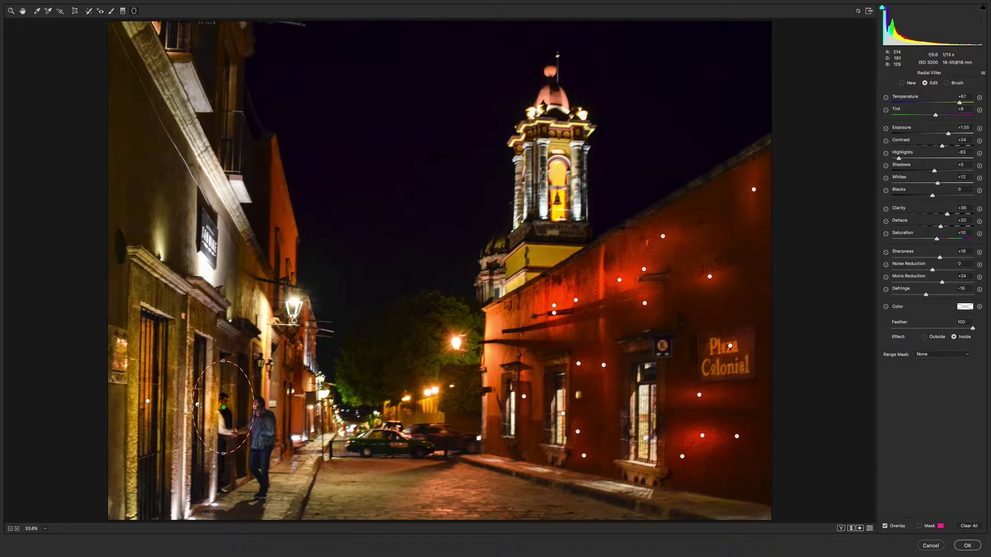
{"action": "left_click_drag", "start_coordinate": [194, 408], "coordinate": [232, 434]}
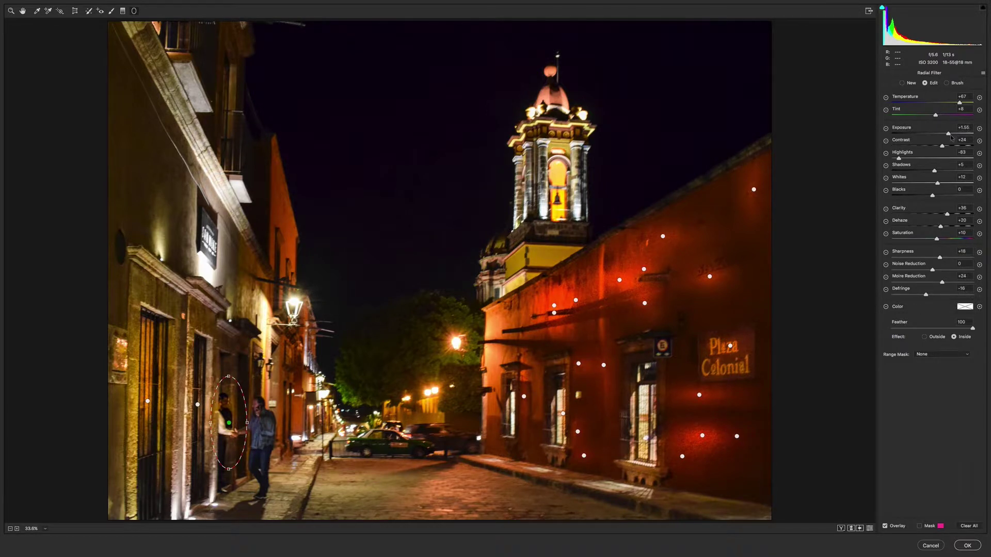
{"action": "left_click_drag", "start_coordinate": [948, 133], "coordinate": [964, 134]}
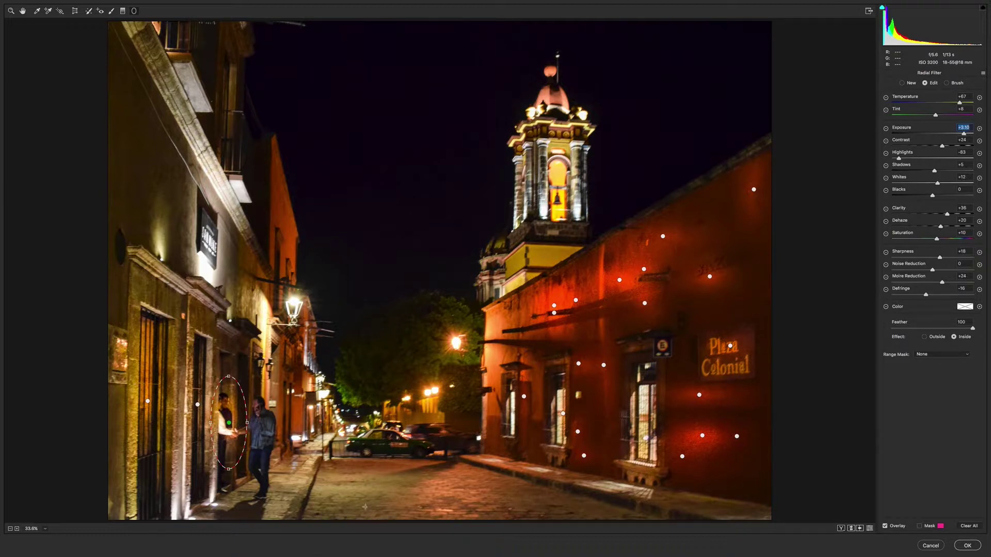
Add a radial filter over the man walking on the sidewalk and set its Exposure to +1.80
{"action": "left_click_drag", "start_coordinate": [296, 414], "coordinate": [346, 482]}
{"action": "left_click_drag", "start_coordinate": [297, 415], "coordinate": [263, 433]}
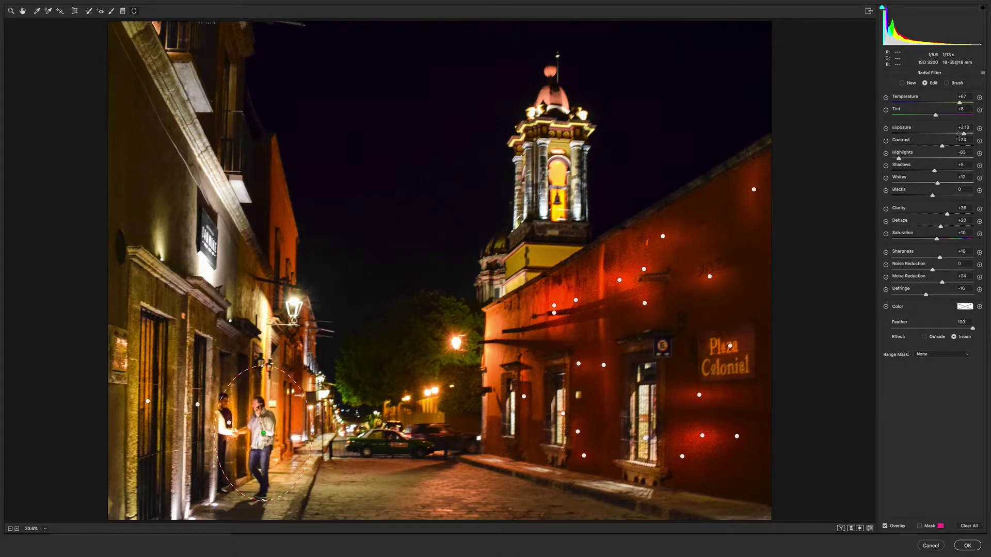
{"action": "left_click_drag", "start_coordinate": [964, 134], "coordinate": [951, 143]}
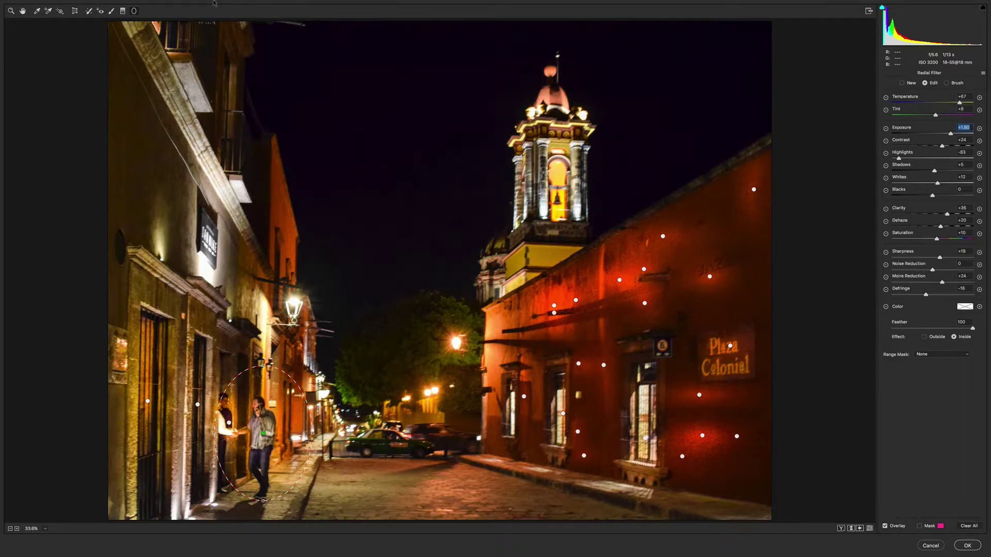
Reduce the Adjustment Brush to size 4 and brighten the yellow facade above and between the doorways
{"action": "left_click", "coordinate": [112, 11]}
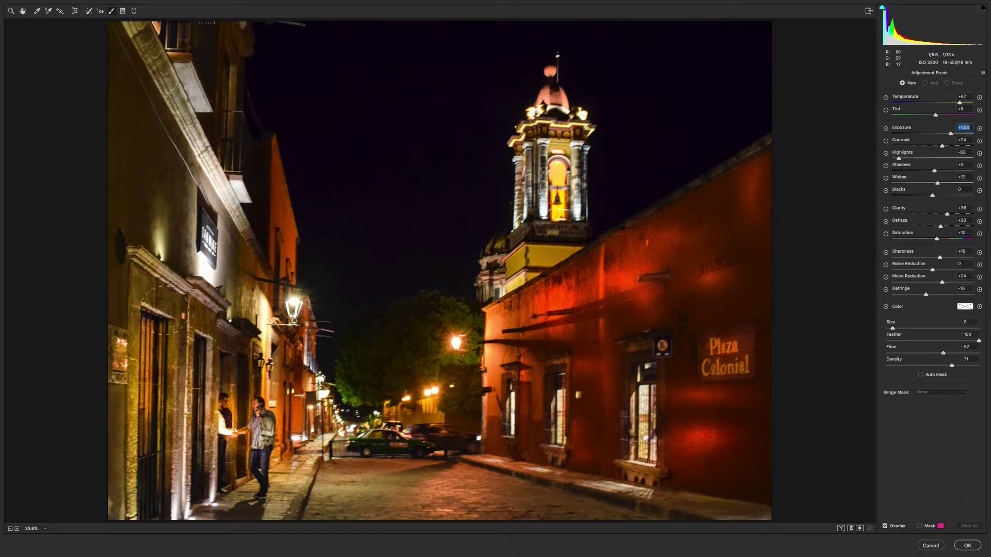
{"action": "key", "text": "bracketleft"}
{"action": "key", "text": "bracketleft"}
{"action": "key", "text": "bracketleft"}
{"action": "key", "text": "bracketleft"}
{"action": "left_click_drag", "start_coordinate": [146, 280], "coordinate": [141, 293]}
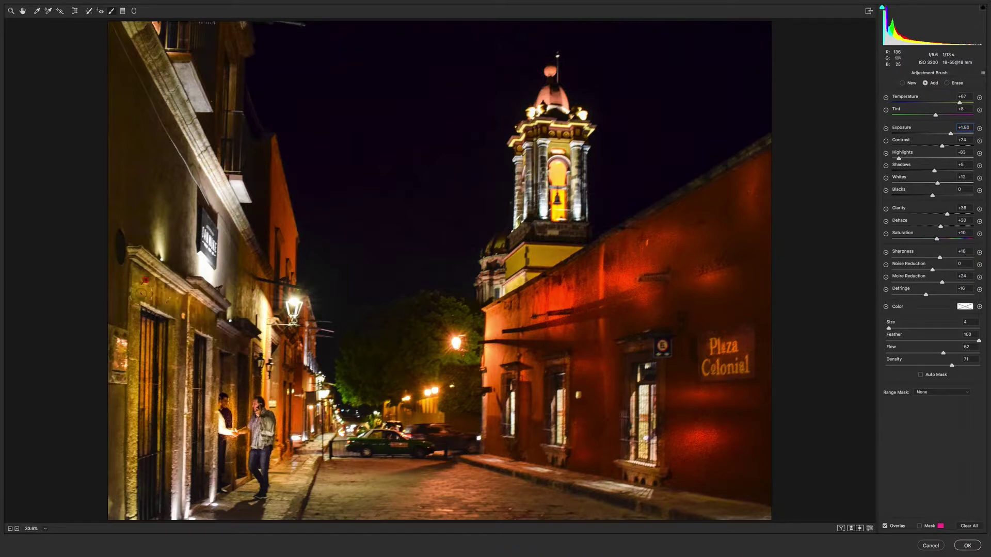
{"action": "mouse_move", "coordinate": [188, 328]}
{"action": "left_mouse_down"}
{"action": "mouse_move", "coordinate": [190, 393]}
{"action": "mouse_move", "coordinate": [225, 347]}
{"action": "mouse_move", "coordinate": [240, 413]}
{"action": "left_mouse_up"}
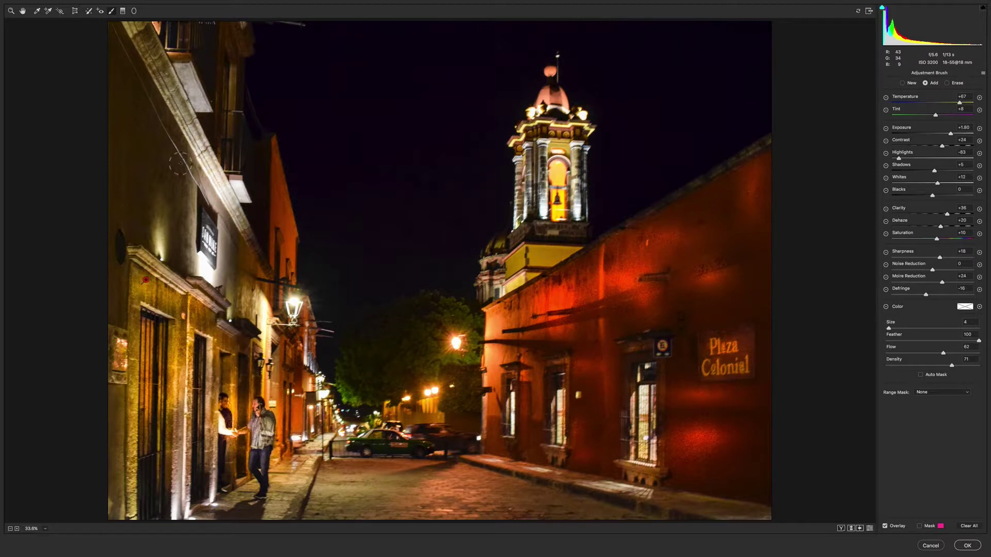
Paint the brush adjustment over the yellow building's upper wall, balconies and the walls behind them
{"action": "mouse_move", "coordinate": [180, 164]}
{"action": "left_mouse_down"}
{"action": "mouse_move", "coordinate": [151, 217]}
{"action": "mouse_move", "coordinate": [139, 164]}
{"action": "mouse_move", "coordinate": [125, 233]}
{"action": "mouse_move", "coordinate": [162, 104]}
{"action": "mouse_move", "coordinate": [146, 163]}
{"action": "left_mouse_up"}
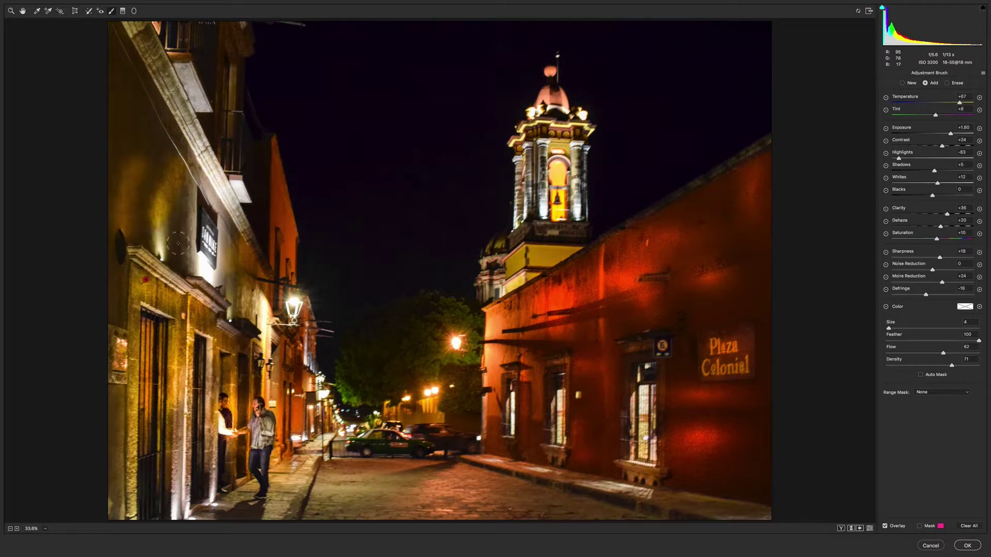
{"action": "mouse_move", "coordinate": [266, 149]}
{"action": "left_mouse_down"}
{"action": "mouse_move", "coordinate": [252, 231]}
{"action": "mouse_move", "coordinate": [217, 93]}
{"action": "left_mouse_up"}
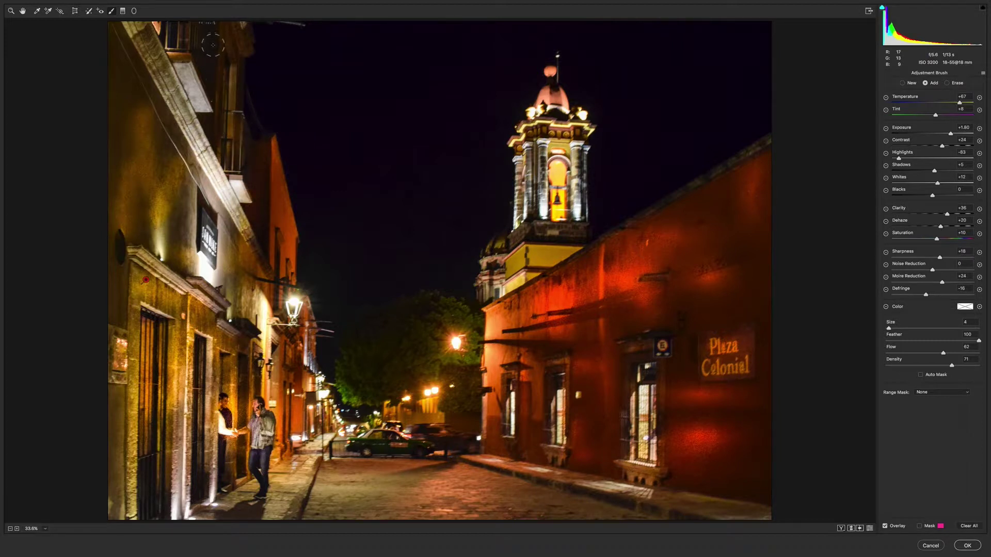
{"action": "left_click_drag", "start_coordinate": [212, 45], "coordinate": [206, 142]}
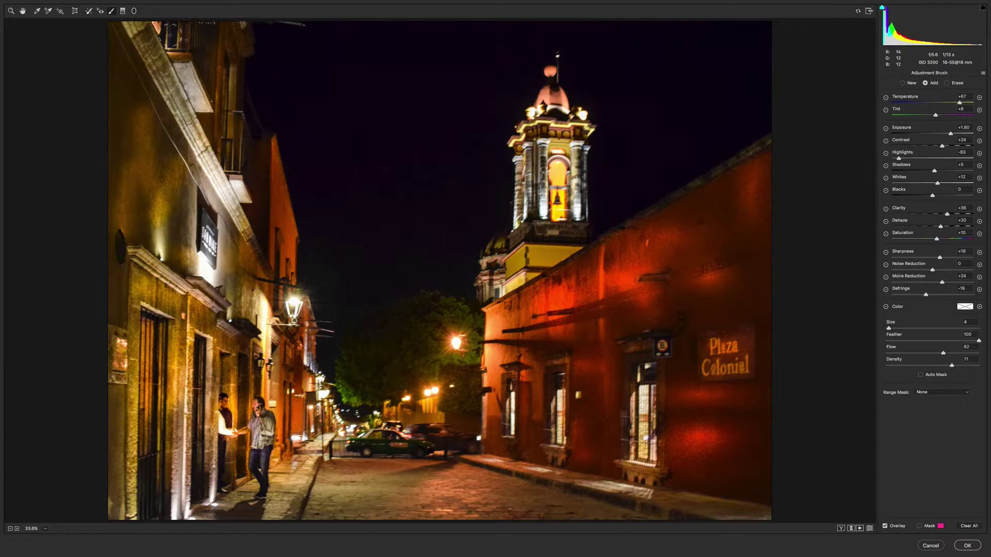
{"action": "left_click_drag", "start_coordinate": [170, 30], "coordinate": [230, 147]}
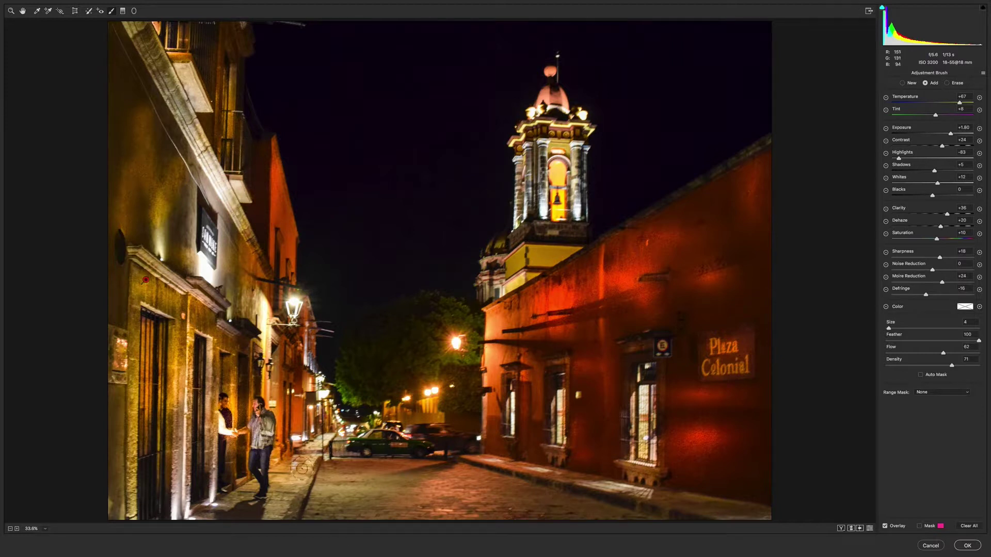
Paint the brush adjustment across the sidewalk edge, the cobblestone street and the red wall up to its roofline
{"action": "mouse_move", "coordinate": [303, 463]}
{"action": "left_mouse_down"}
{"action": "mouse_move", "coordinate": [274, 491]}
{"action": "mouse_move", "coordinate": [368, 502]}
{"action": "mouse_move", "coordinate": [334, 478]}
{"action": "mouse_move", "coordinate": [406, 490]}
{"action": "mouse_move", "coordinate": [388, 505]}
{"action": "mouse_move", "coordinate": [363, 503]}
{"action": "mouse_move", "coordinate": [487, 500]}
{"action": "left_mouse_up"}
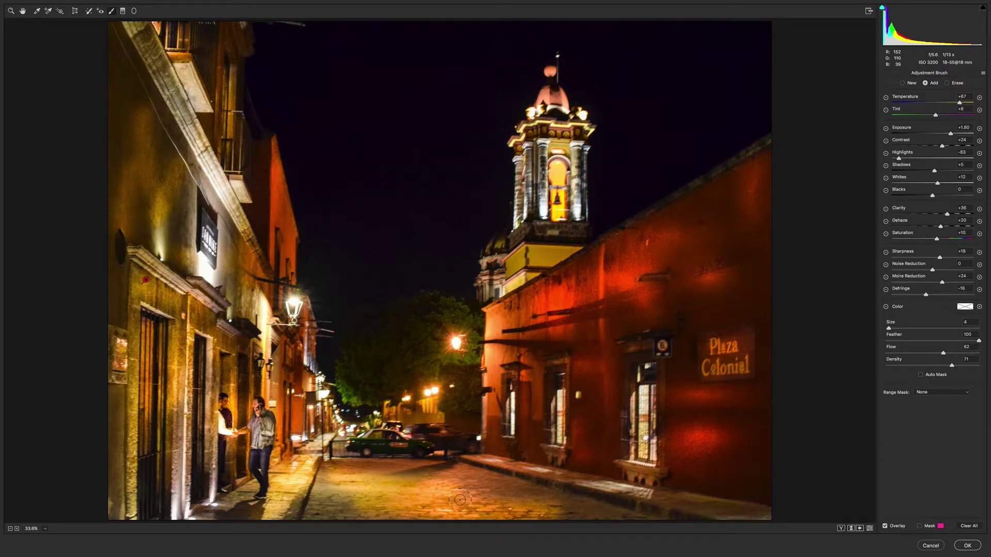
{"action": "mouse_move", "coordinate": [523, 457]}
{"action": "left_mouse_down"}
{"action": "mouse_move", "coordinate": [532, 388]}
{"action": "mouse_move", "coordinate": [568, 454]}
{"action": "left_mouse_up"}
{"action": "left_click_drag", "start_coordinate": [751, 470], "coordinate": [751, 416]}
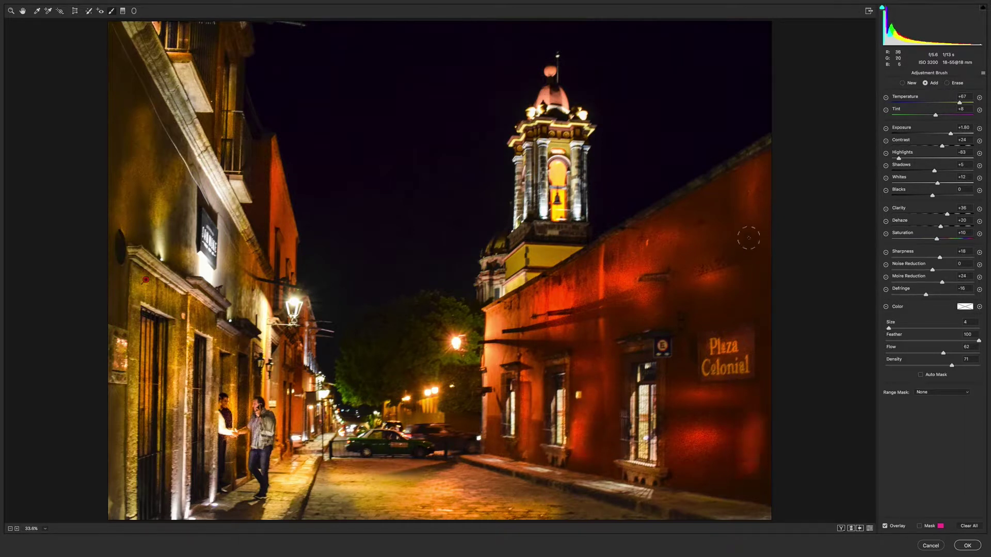
{"action": "mouse_move", "coordinate": [710, 195]}
{"action": "left_mouse_down"}
{"action": "mouse_move", "coordinate": [648, 226]}
{"action": "mouse_move", "coordinate": [539, 252]}
{"action": "left_mouse_up"}
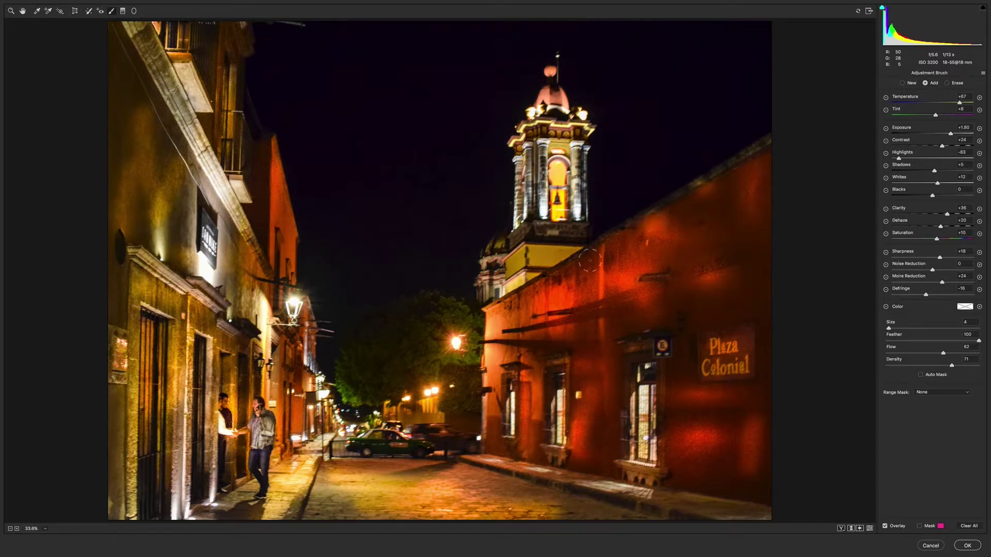
Brush light onto the orange building, the plaque by the doorway and the tree, and set the adjustment's Exposure to +1.20
{"action": "mouse_move", "coordinate": [291, 346]}
{"action": "left_mouse_down"}
{"action": "mouse_move", "coordinate": [299, 391]}
{"action": "mouse_move", "coordinate": [290, 345]}
{"action": "left_mouse_up"}
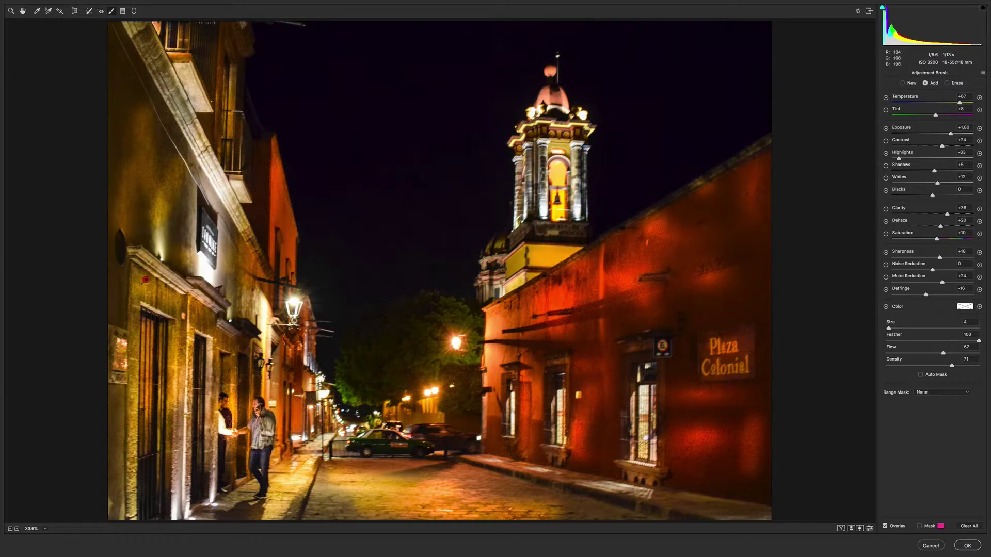
{"action": "left_click_drag", "start_coordinate": [278, 184], "coordinate": [287, 228]}
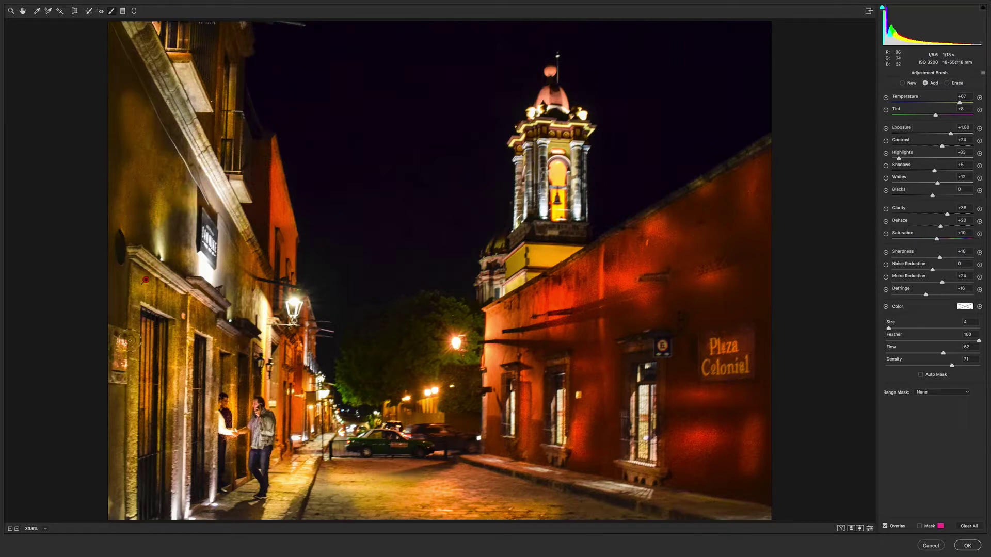
{"action": "left_click_drag", "start_coordinate": [115, 404], "coordinate": [124, 347]}
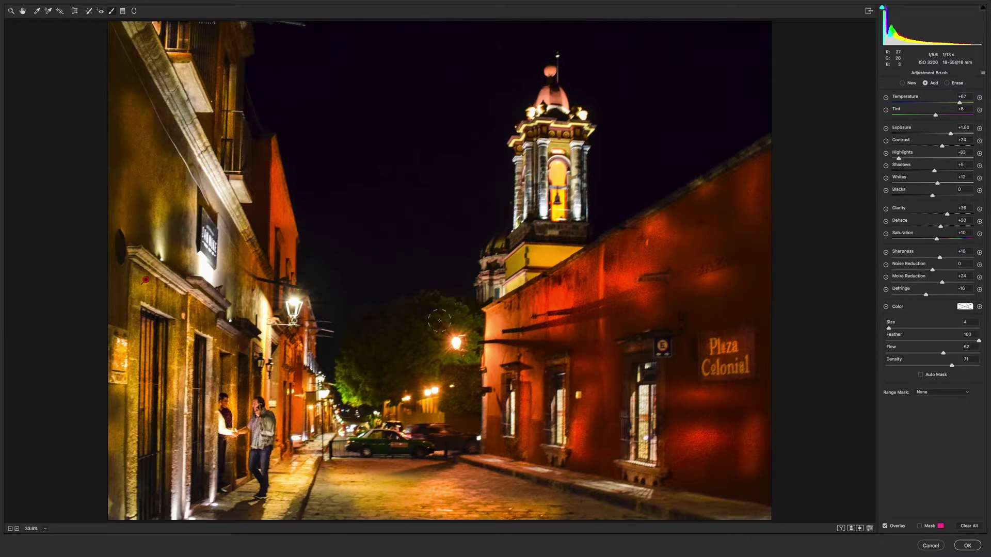
{"action": "left_click_drag", "start_coordinate": [398, 351], "coordinate": [359, 374]}
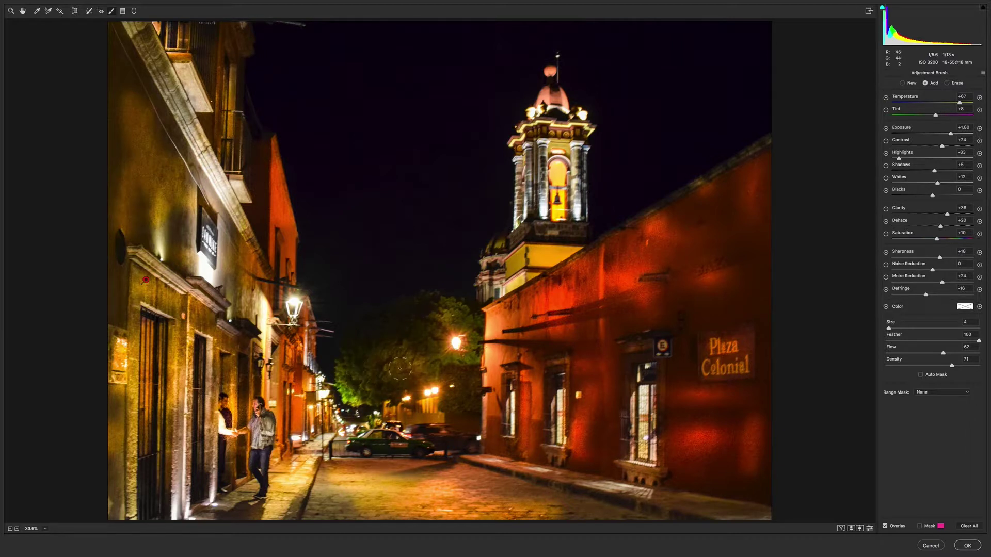
{"action": "left_click_drag", "start_coordinate": [951, 134], "coordinate": [946, 136]}
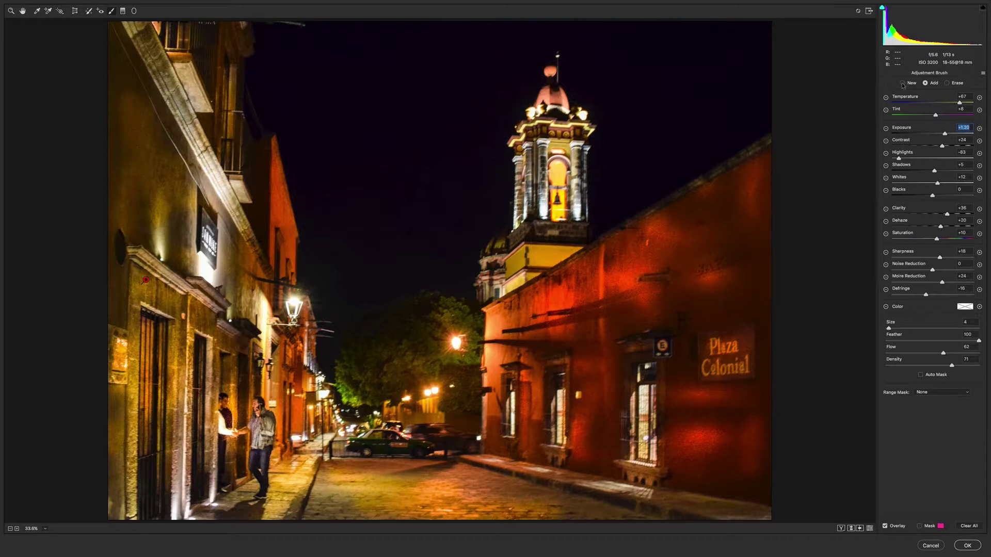
Start a new brush adjustment on the tree foliage and set its Exposure to +1.05
{"action": "left_click", "coordinate": [902, 83]}
{"action": "left_click_drag", "start_coordinate": [943, 133], "coordinate": [952, 133]}
{"action": "left_click", "coordinate": [354, 373]}
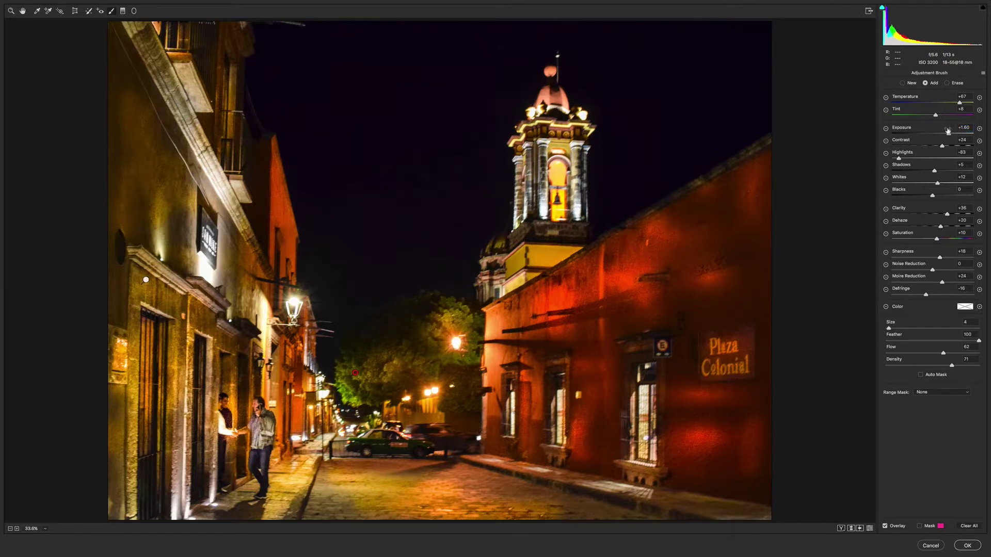
{"action": "left_click_drag", "start_coordinate": [948, 133], "coordinate": [943, 140]}
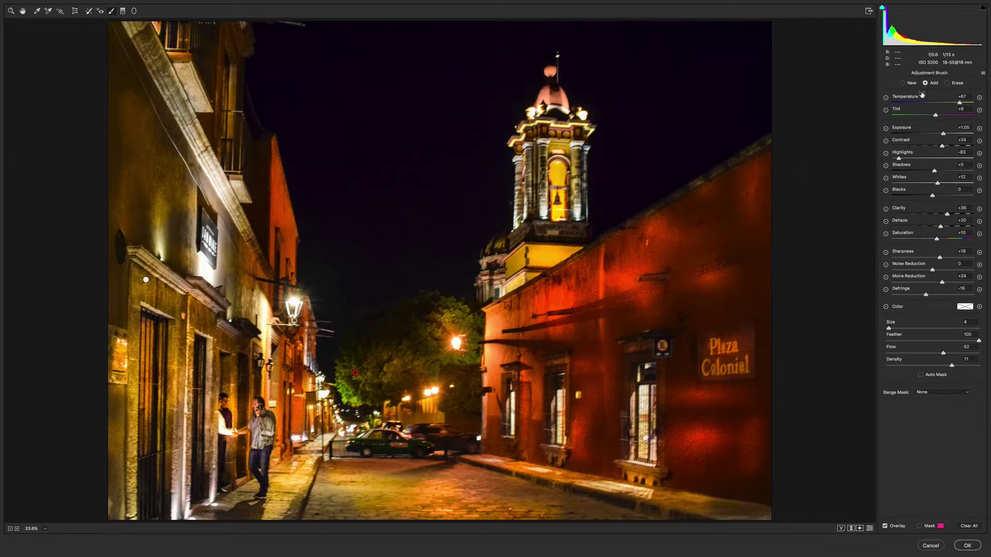
Create another brush adjustment with a lower Exposure and paint it down the bell tower
{"action": "left_click", "coordinate": [902, 83]}
{"action": "left_click_drag", "start_coordinate": [943, 134], "coordinate": [939, 134]}
{"action": "left_click_drag", "start_coordinate": [555, 164], "coordinate": [556, 215]}
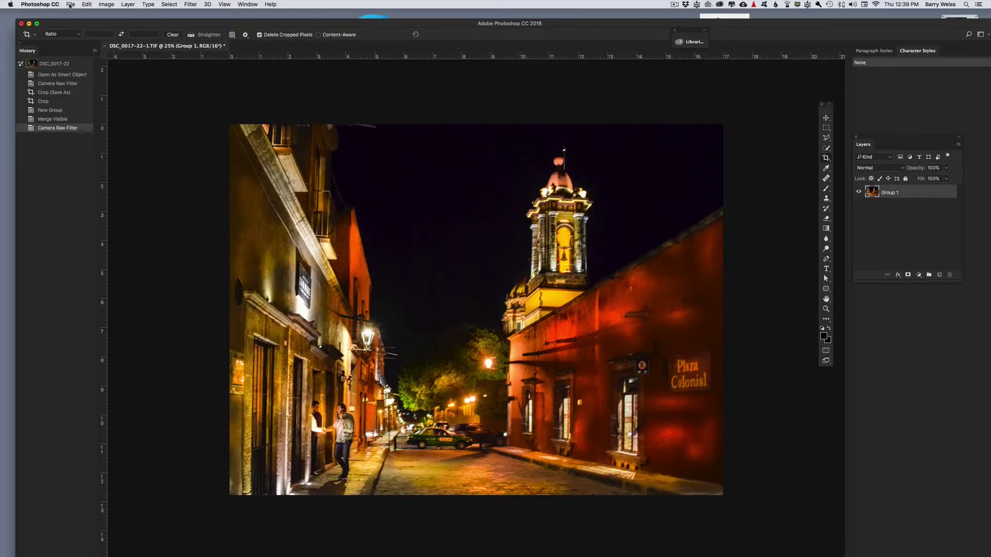
{"action": "left_click", "coordinate": [71, 6]}
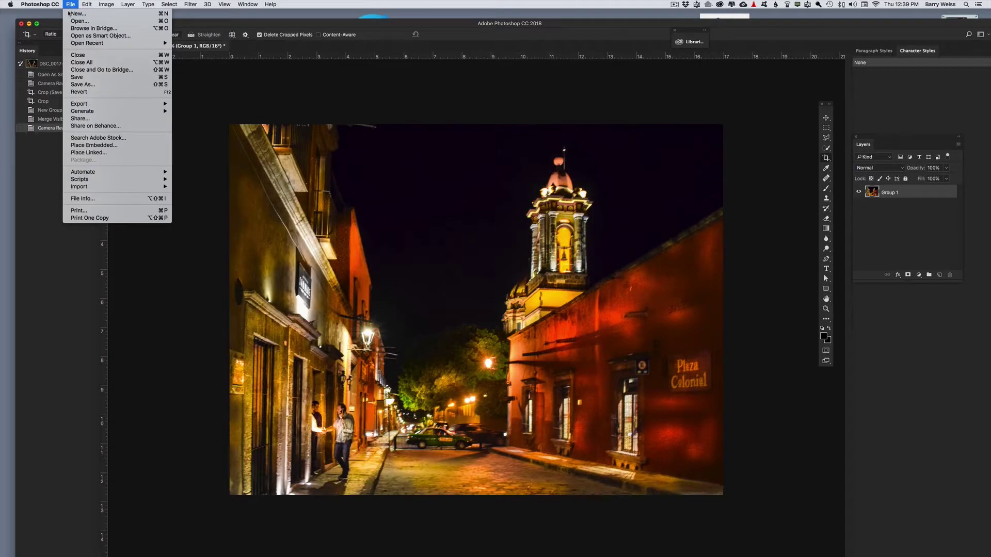
{"action": "left_click", "coordinate": [90, 153]}
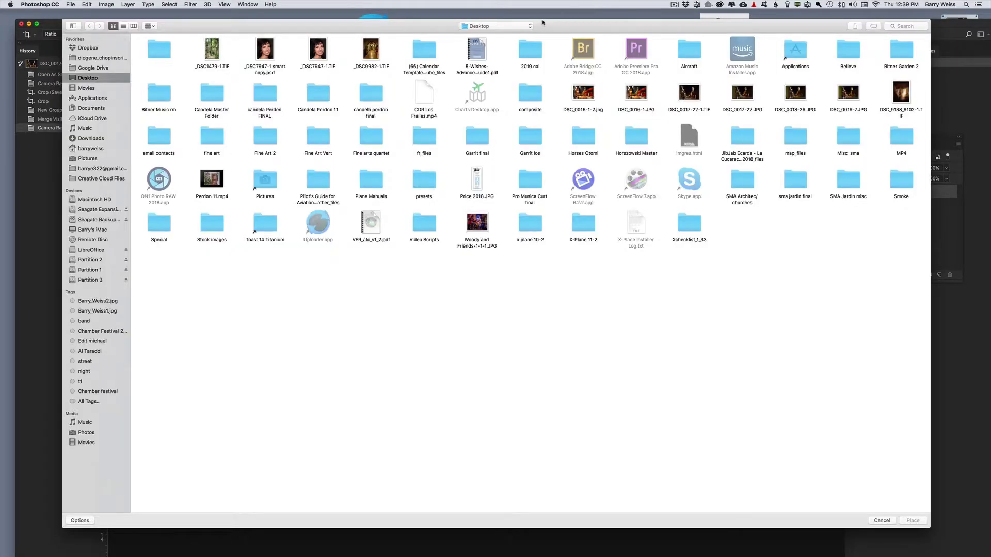
{"action": "left_click", "coordinate": [514, 28]}
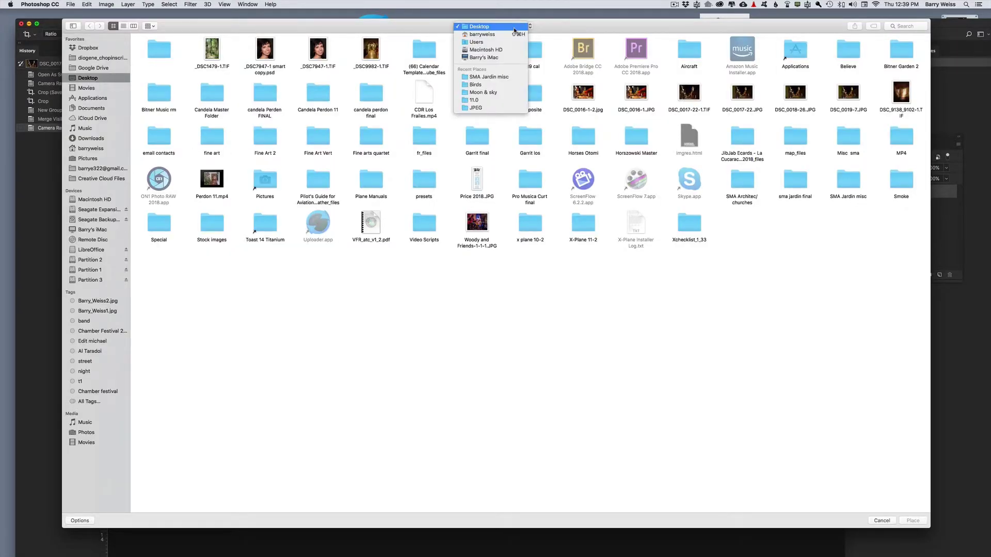
{"action": "left_click", "coordinate": [482, 93]}
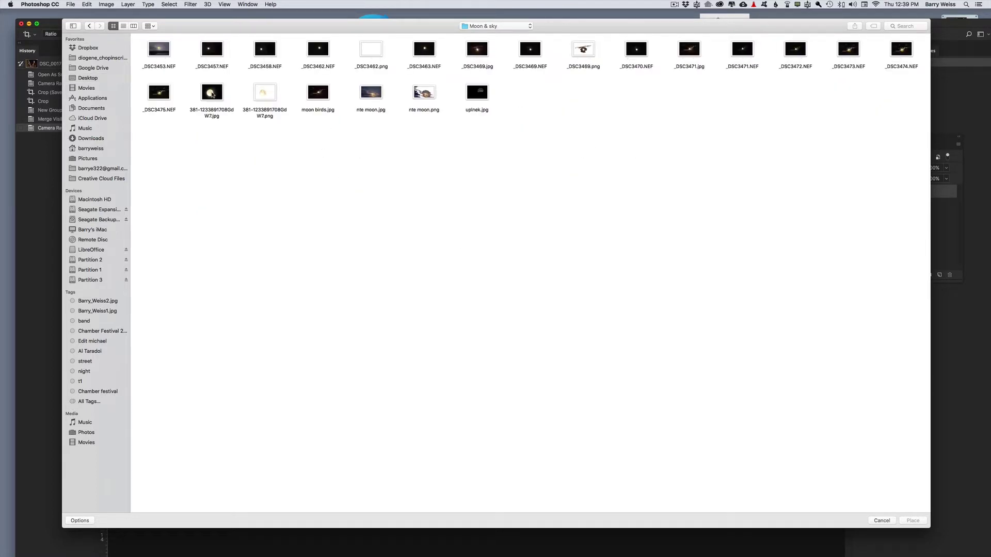
{"action": "left_click", "coordinate": [213, 95]}
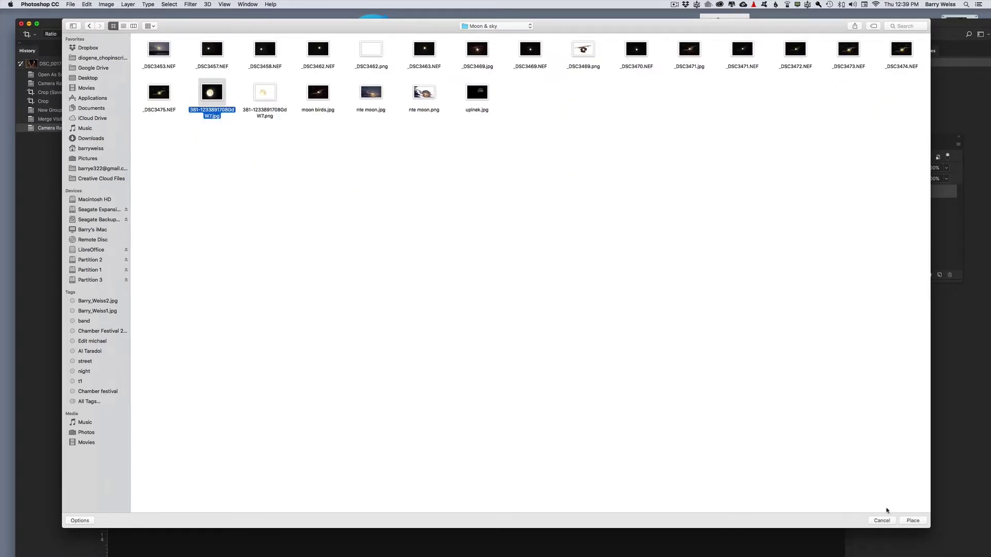
{"action": "left_click", "coordinate": [913, 521]}
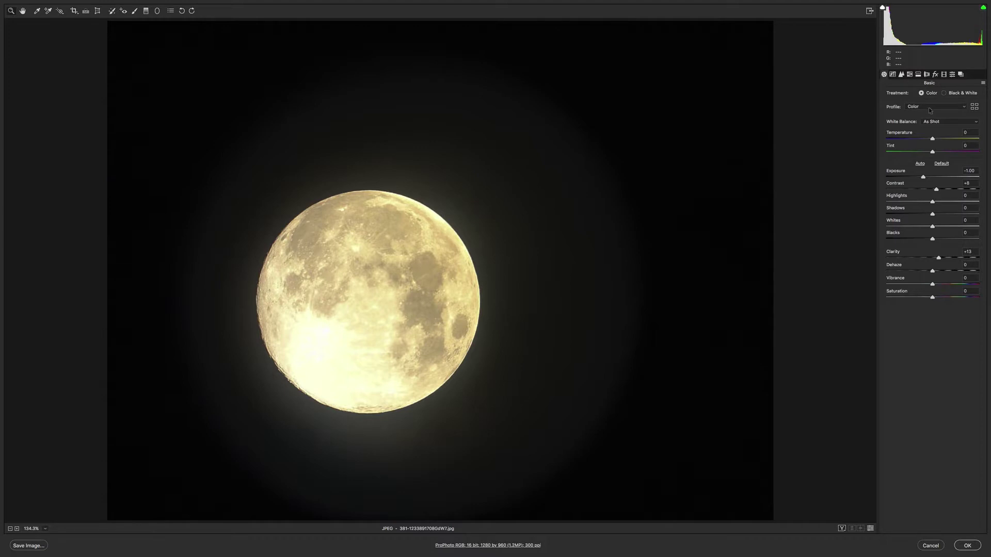
{"action": "left_click", "coordinate": [975, 545]}
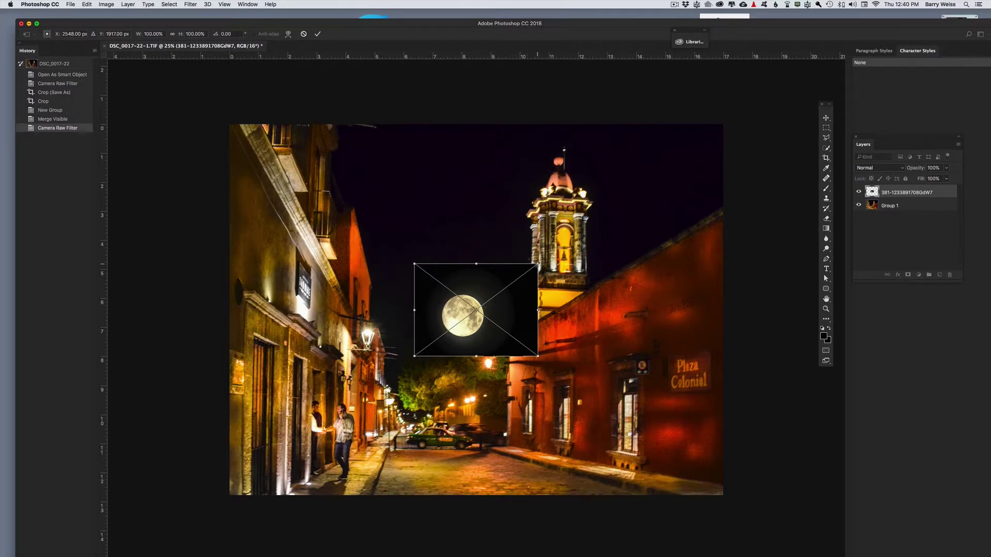
Enlarge the placed moon to about 118% and position it in the dark sky between the left buildings and the bell tower
{"action": "left_click_drag", "start_coordinate": [539, 265], "coordinate": [533, 302]}
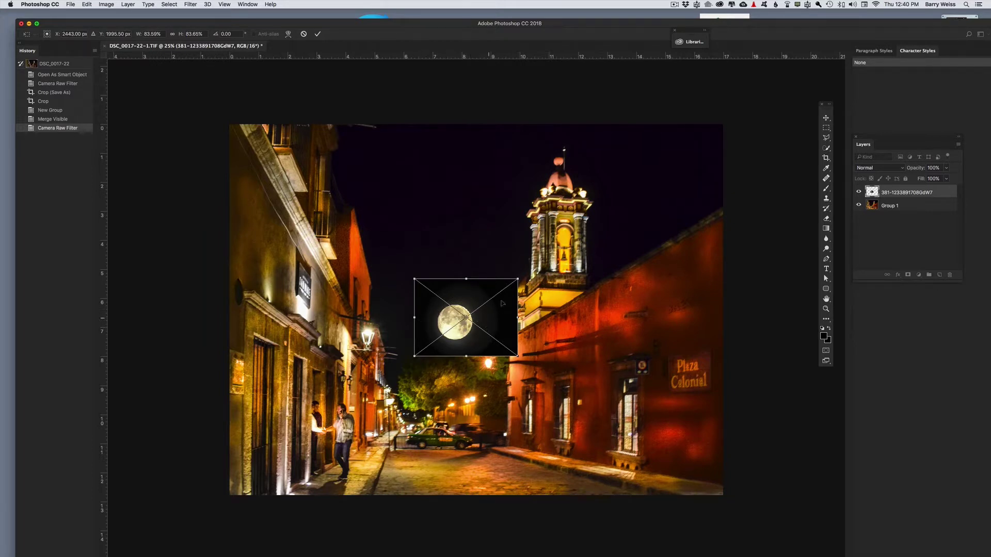
{"action": "left_click_drag", "start_coordinate": [519, 279], "coordinate": [560, 247]}
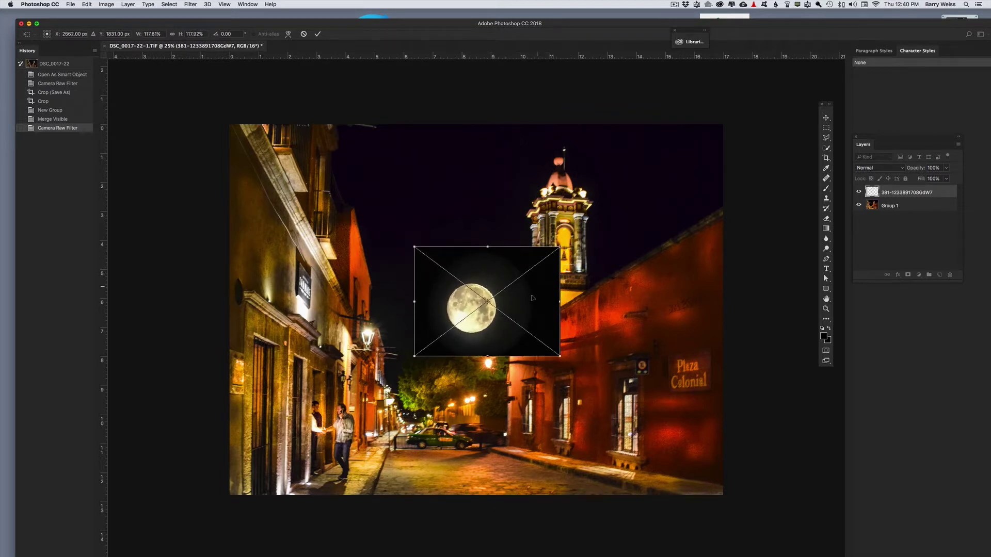
{"action": "left_click_drag", "start_coordinate": [532, 298], "coordinate": [483, 164]}
{"action": "key", "text": "Return"}
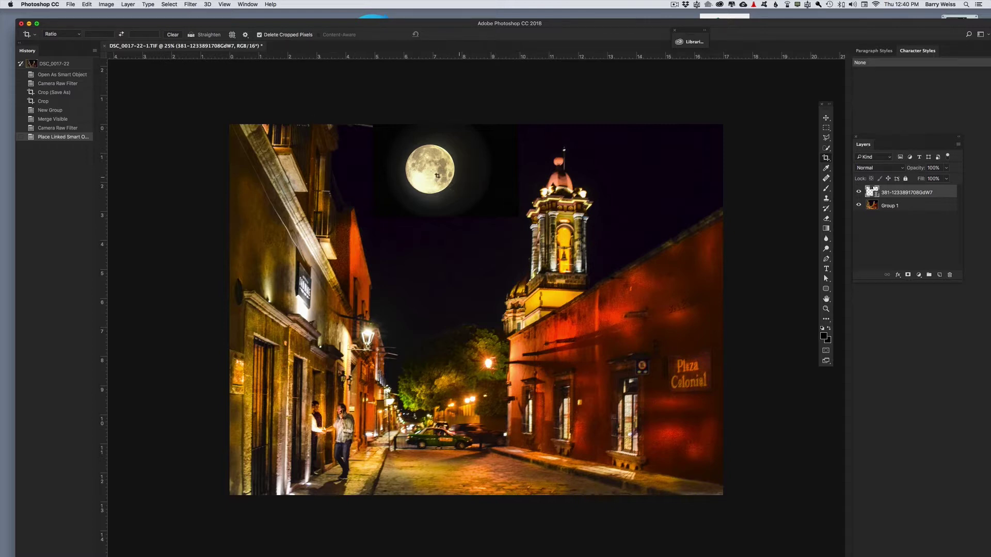
Open the photo in the Luminar 2018 plug-in and add the Sunrays filter
{"action": "left_click", "coordinate": [190, 5]}
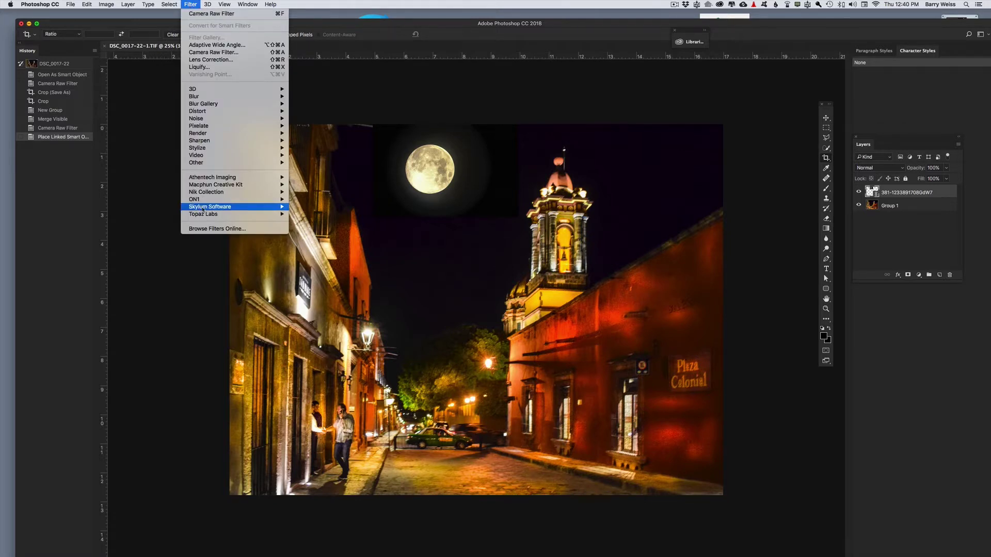
{"action": "mouse_move", "coordinate": [209, 207]}
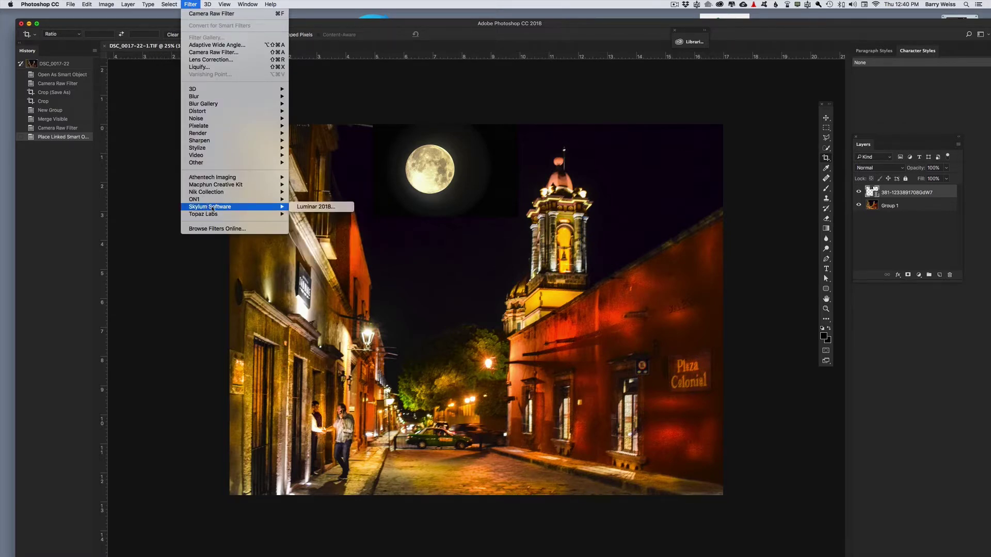
{"action": "left_click", "coordinate": [325, 207]}
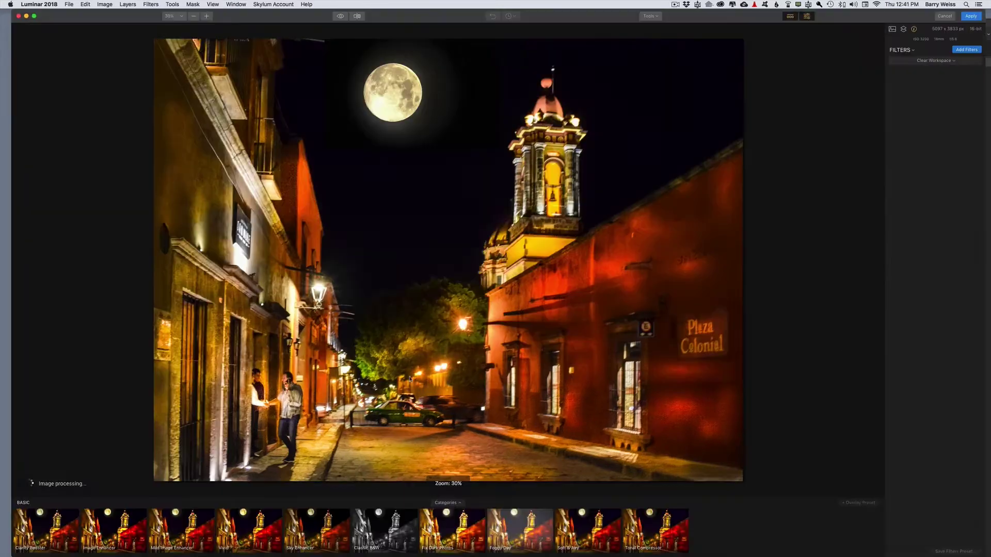
{"action": "left_click", "coordinate": [967, 49]}
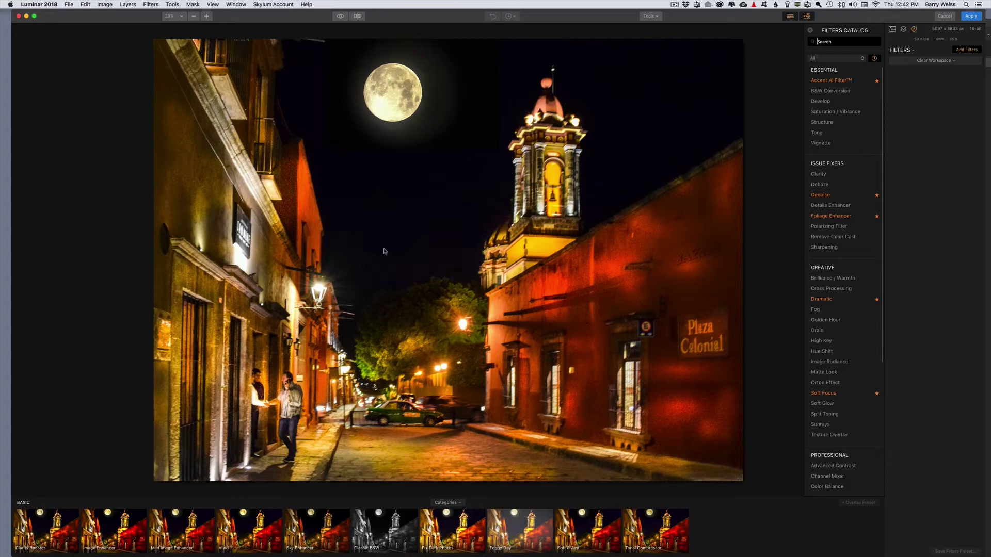
{"action": "left_click", "coordinate": [962, 177]}
{"action": "mouse_move", "coordinate": [844, 81]}
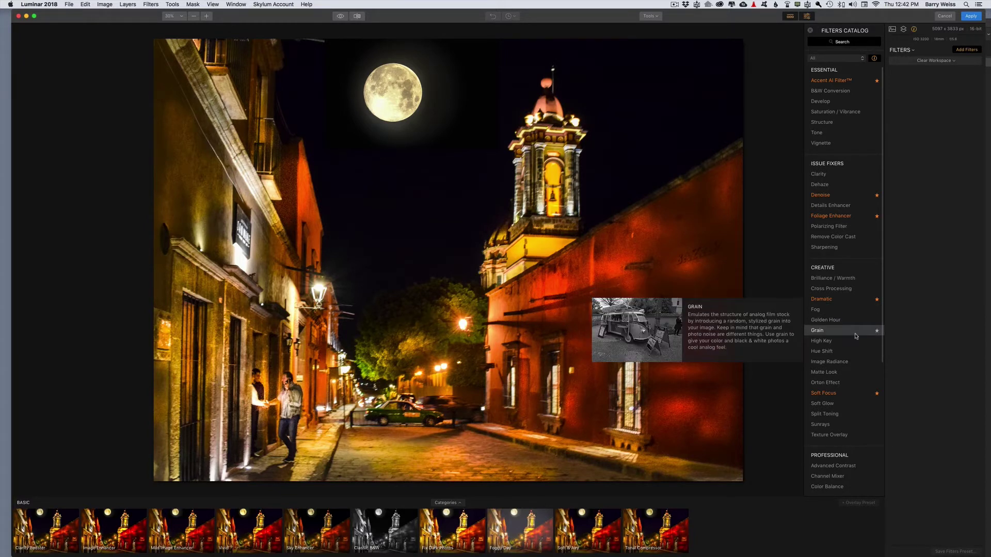
{"action": "left_click", "coordinate": [825, 426]}
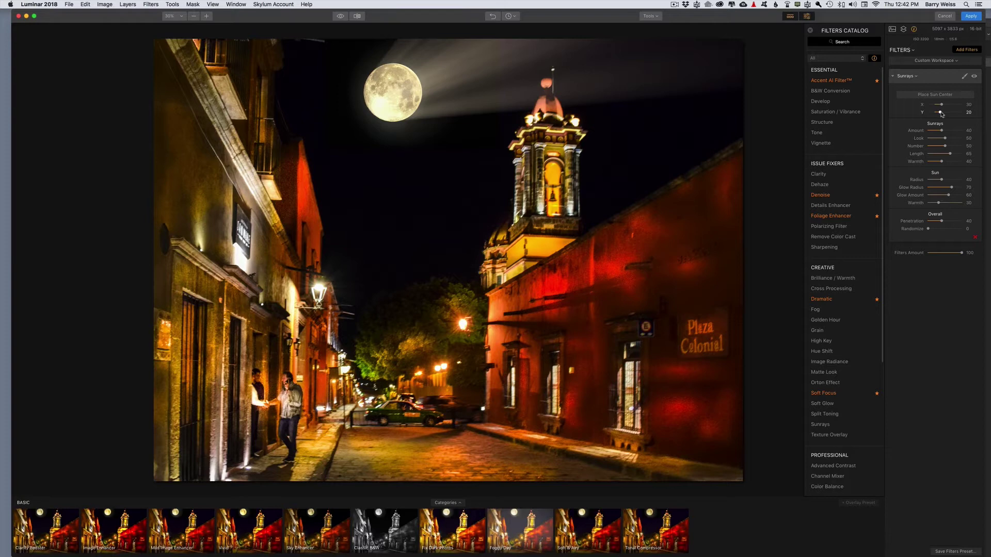
Move the Sunrays centre up to the moon, set the rays' Amount to 33, and apply the filter to the photo
{"action": "left_click_drag", "start_coordinate": [941, 114], "coordinate": [936, 117]}
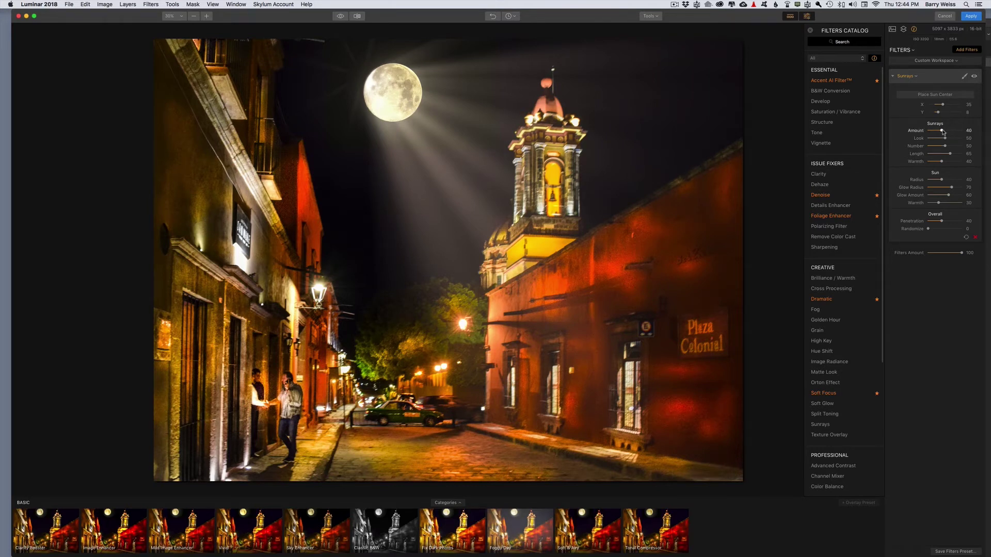
{"action": "left_click_drag", "start_coordinate": [943, 133], "coordinate": [941, 134]}
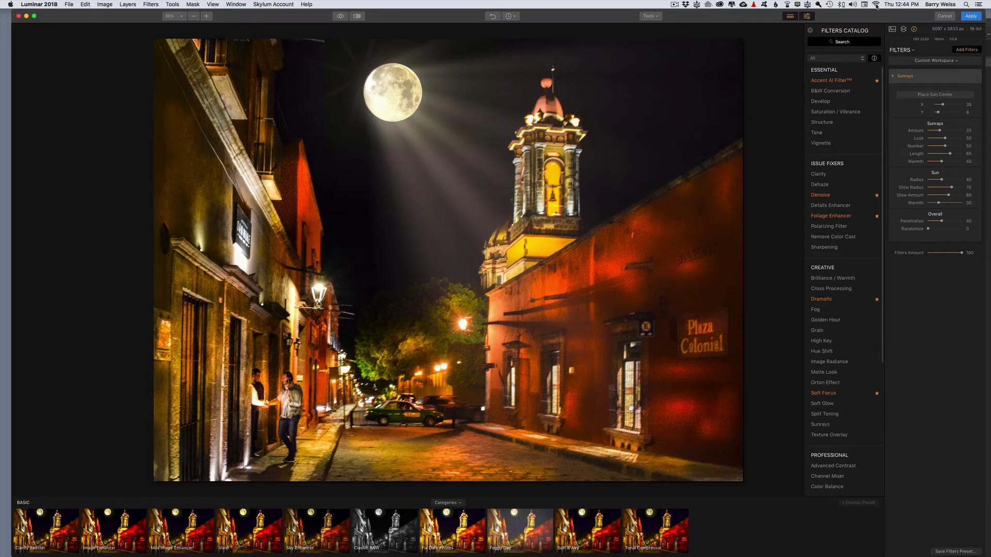
{"action": "left_click", "coordinate": [975, 17]}
Save the image to the Desktop as a JPEG named "street rays"
{"action": "left_click", "coordinate": [71, 4]}
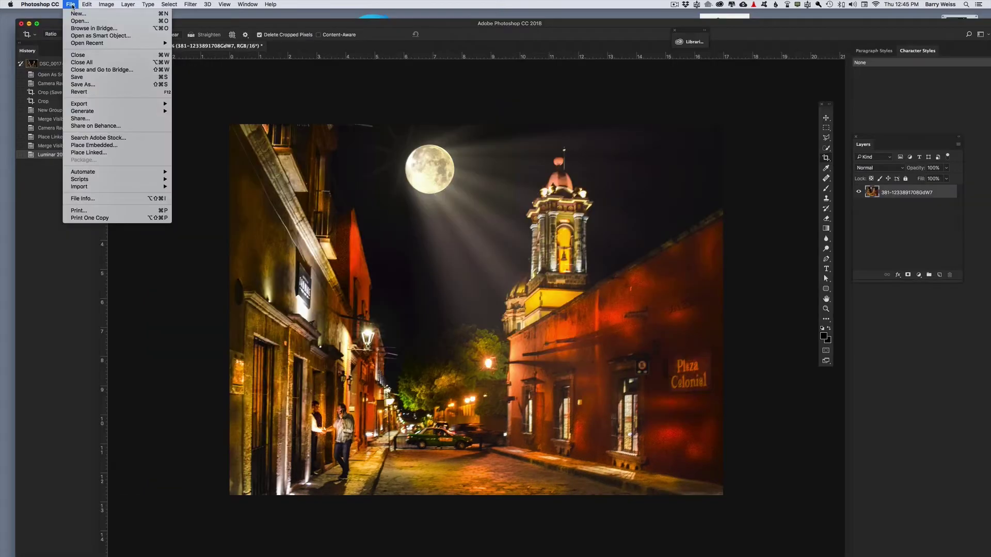
{"action": "left_click", "coordinate": [83, 84]}
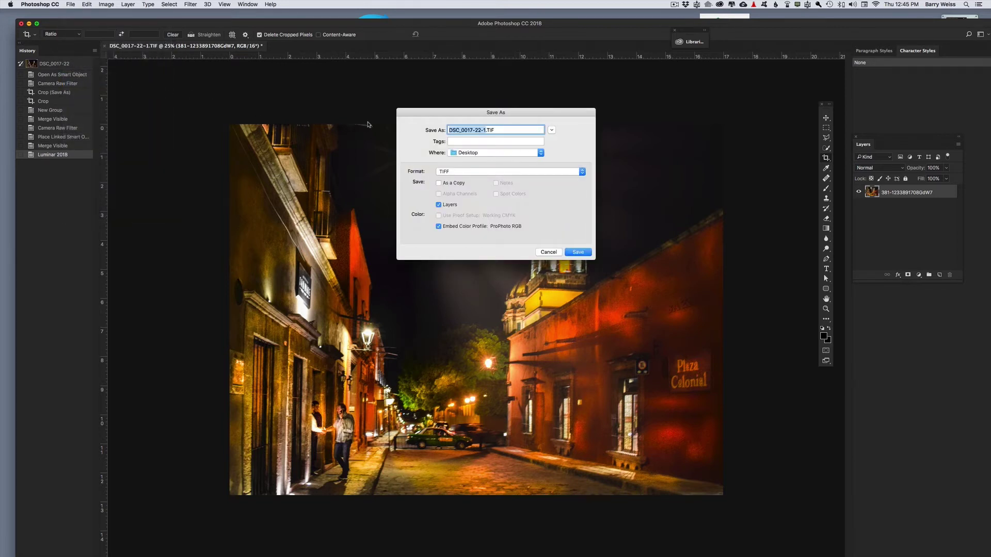
{"action": "type", "text": "street rays"}
{"action": "left_click", "coordinate": [449, 171]}
{"action": "left_click", "coordinate": [449, 119]}
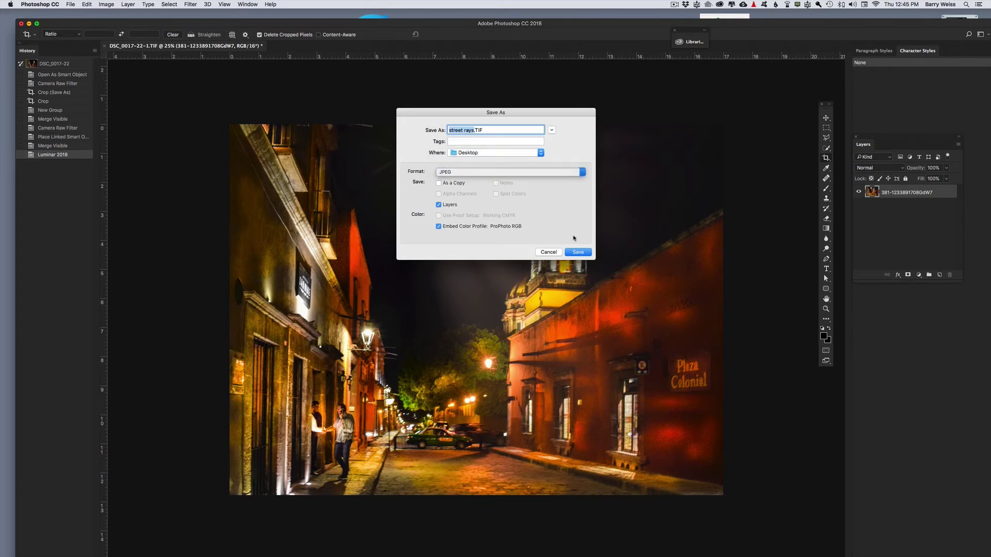
{"action": "left_click", "coordinate": [575, 252]}
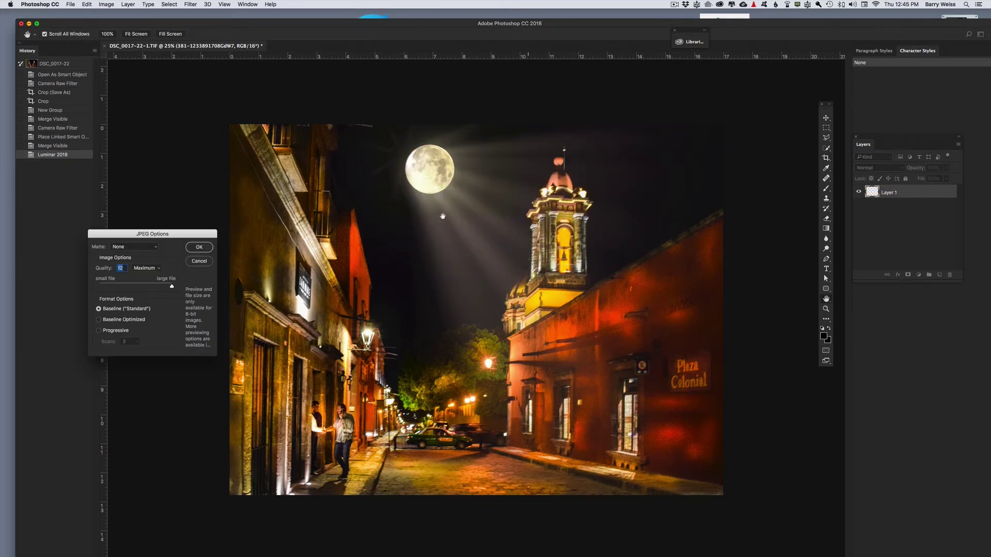